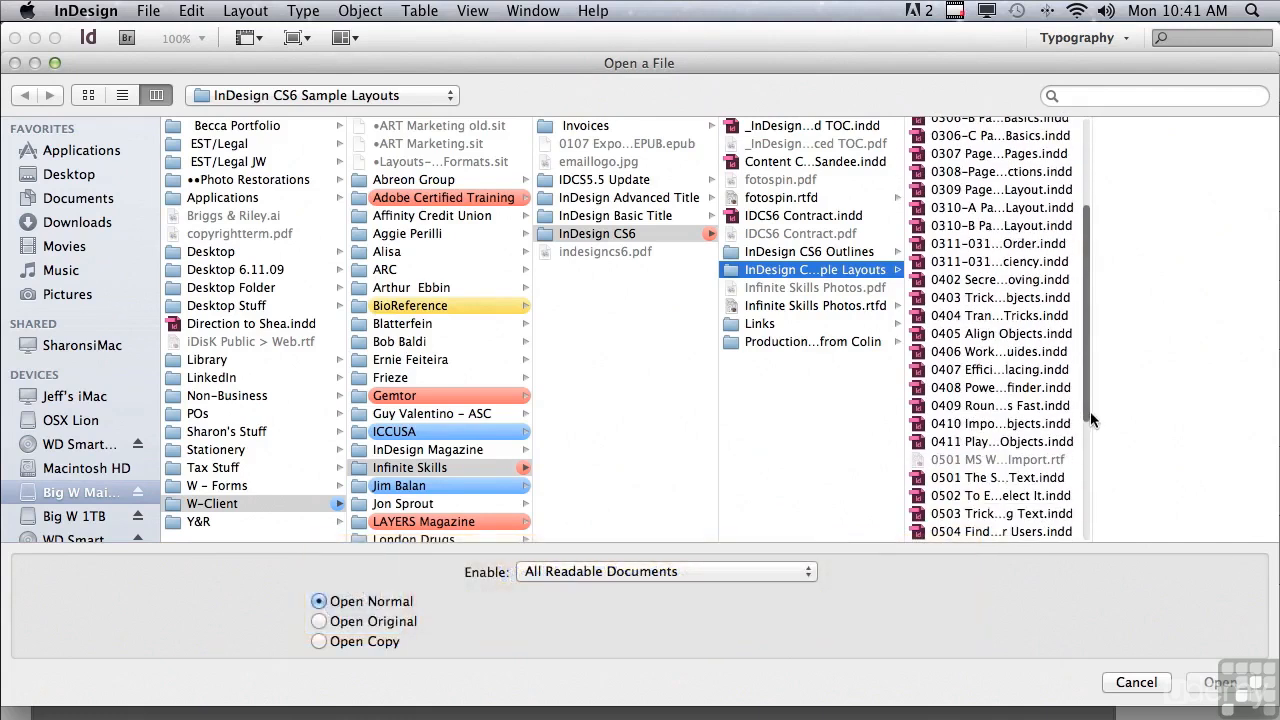
scroll(1090, 418, down, 3)
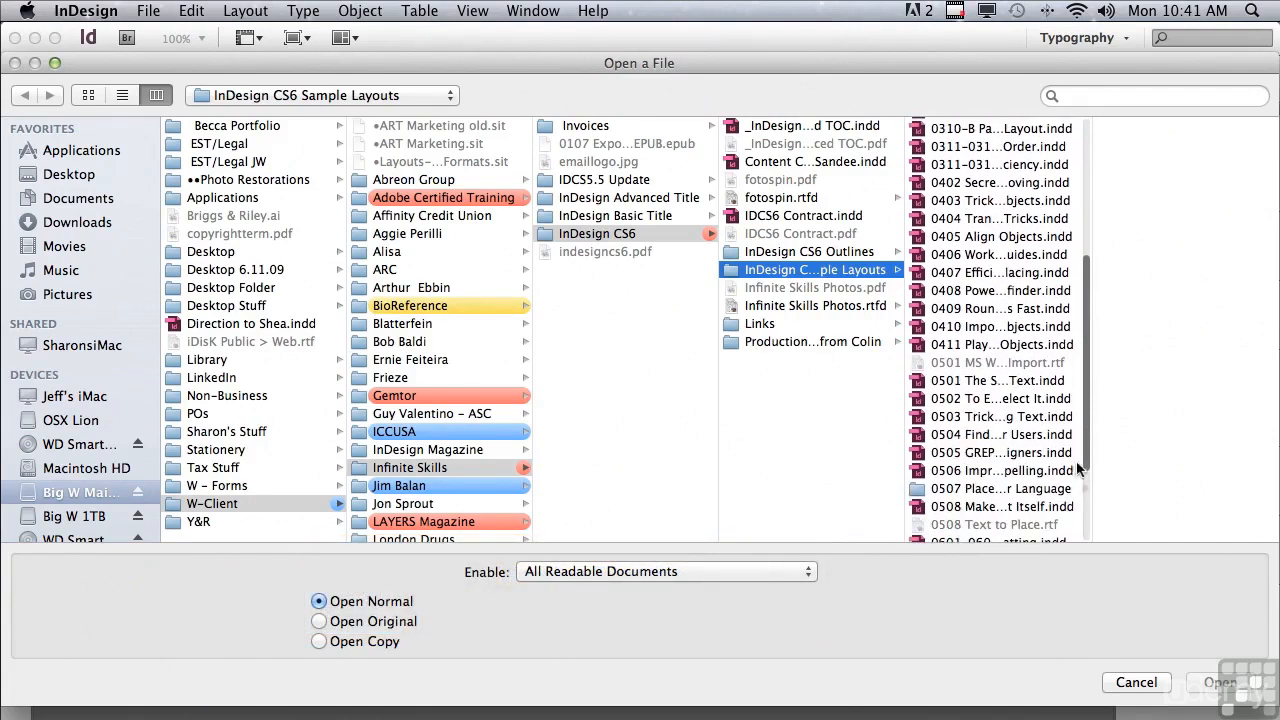
Open the document 0506 Improved HunSpell Spelling.indd from the InDesign CS6 Sample Layouts folder.
click(1014, 474)
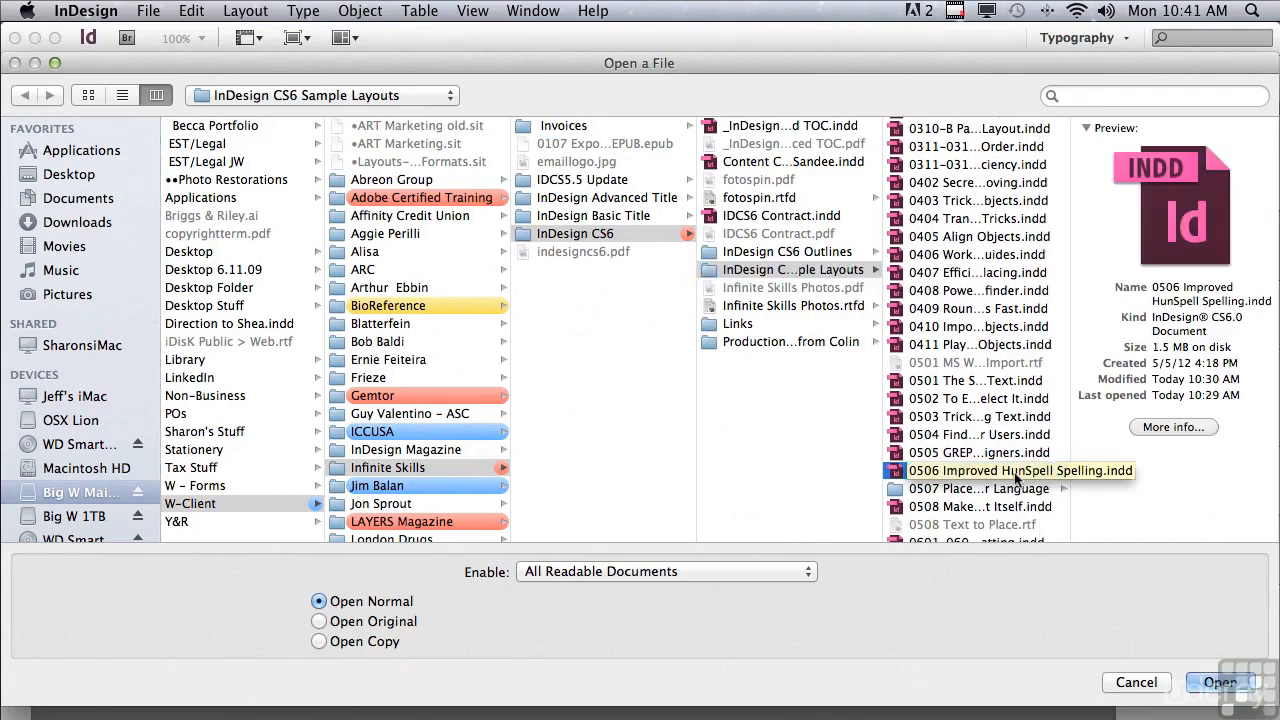
click(1220, 682)
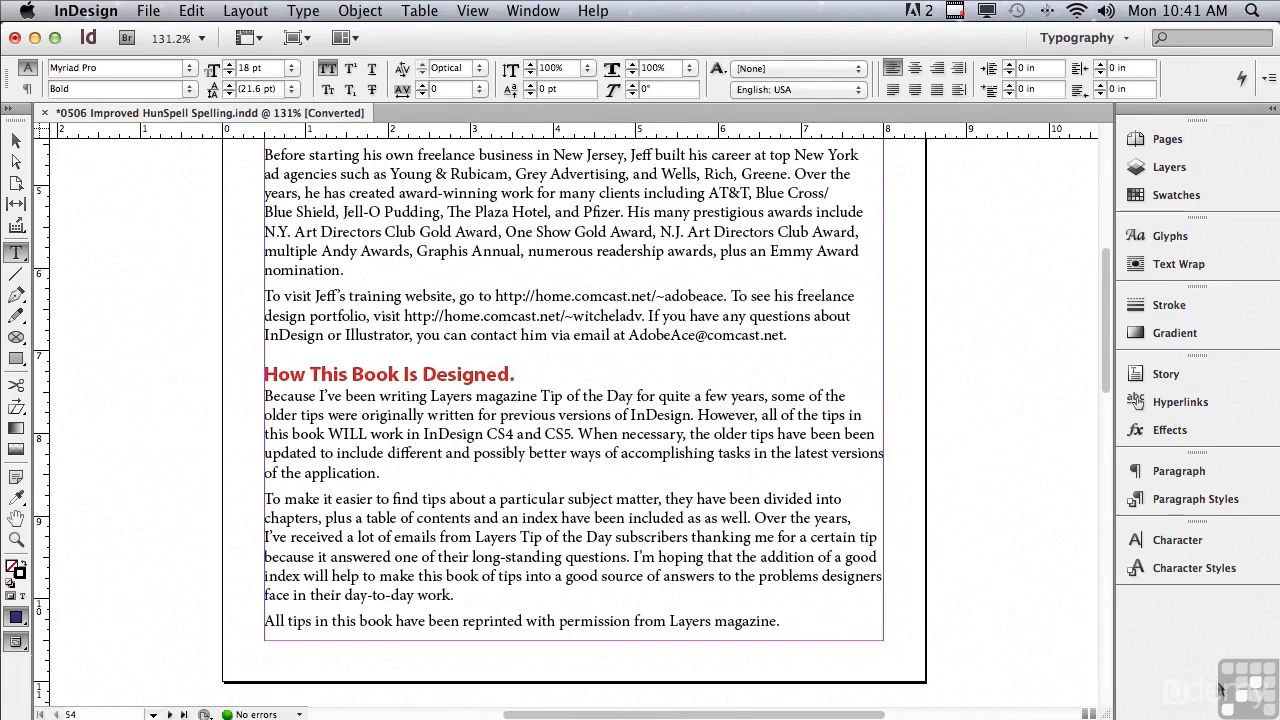
Select the word "ABOUT" in the page's main heading and bring up Check Spelling.
drag(1107, 364, 1118, 218)
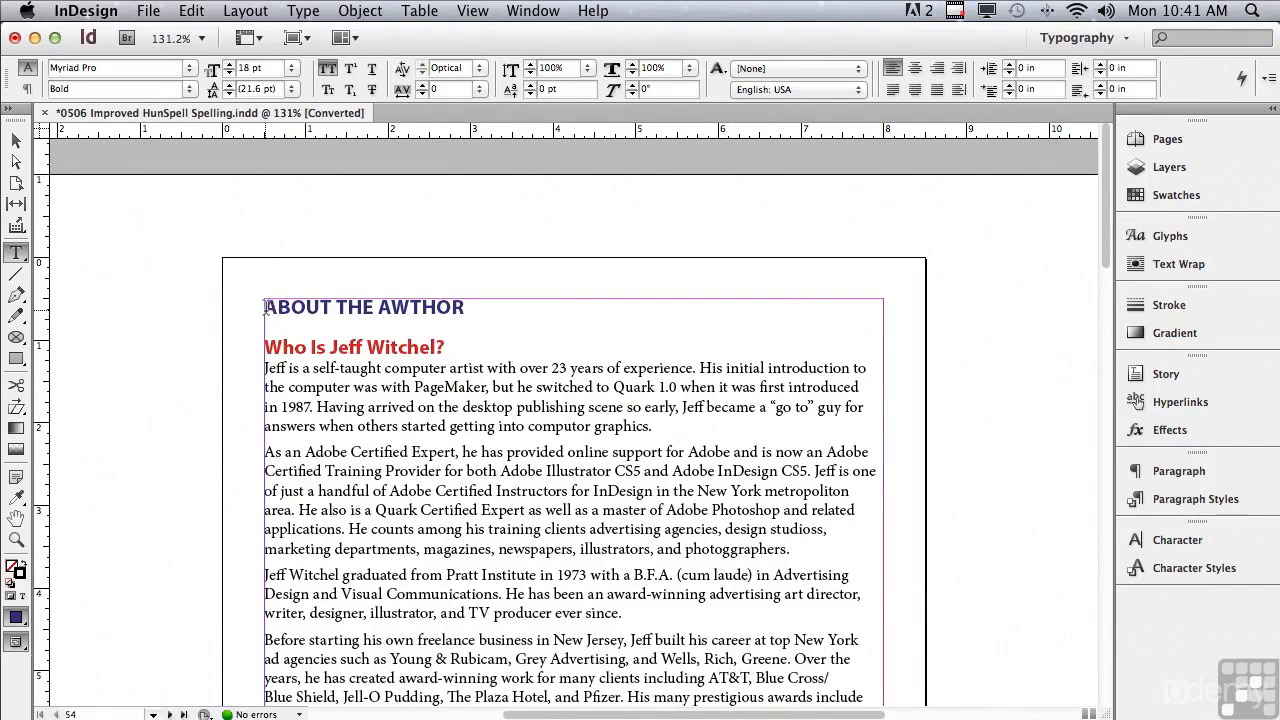
drag(265, 307, 333, 307)
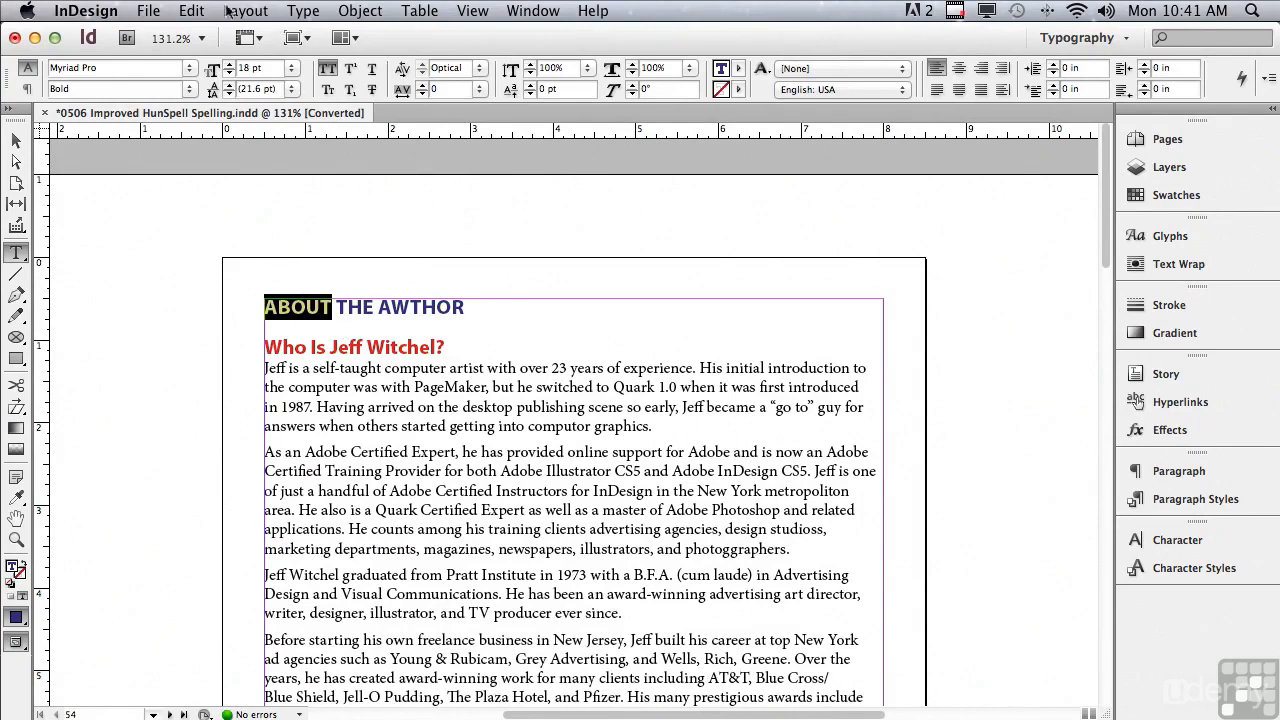
click(188, 10)
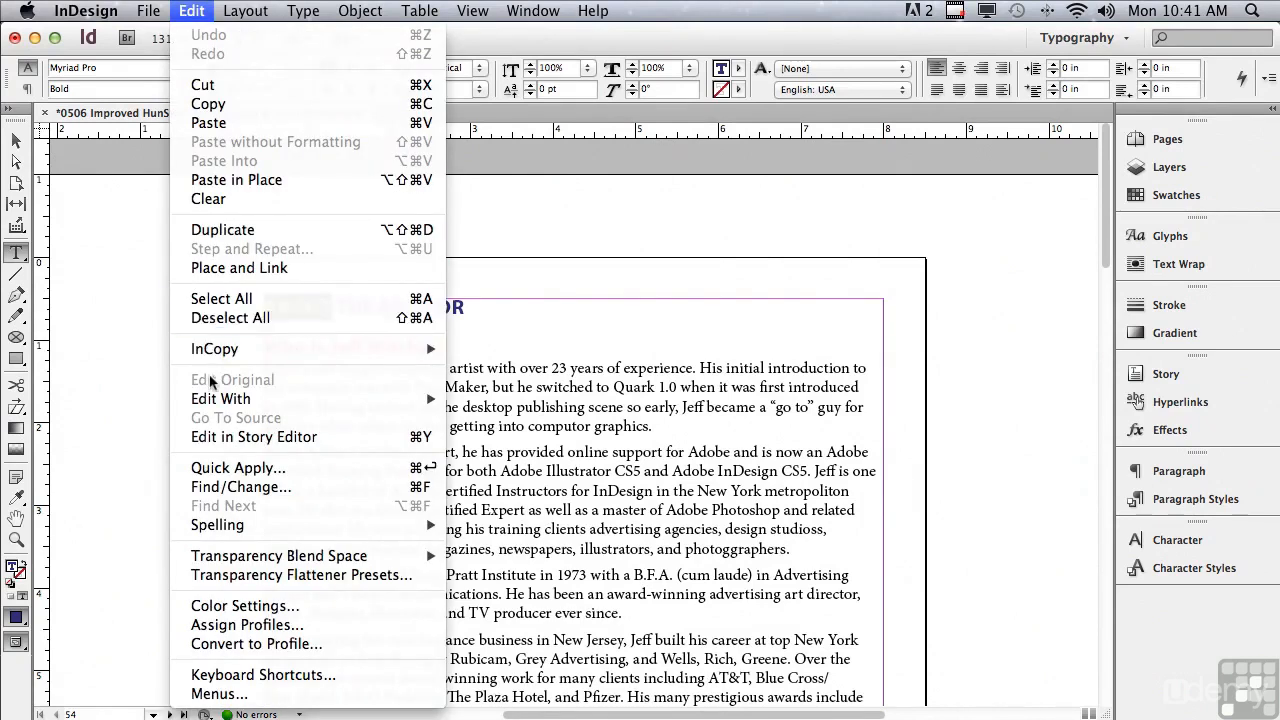
mouse_move(214, 525)
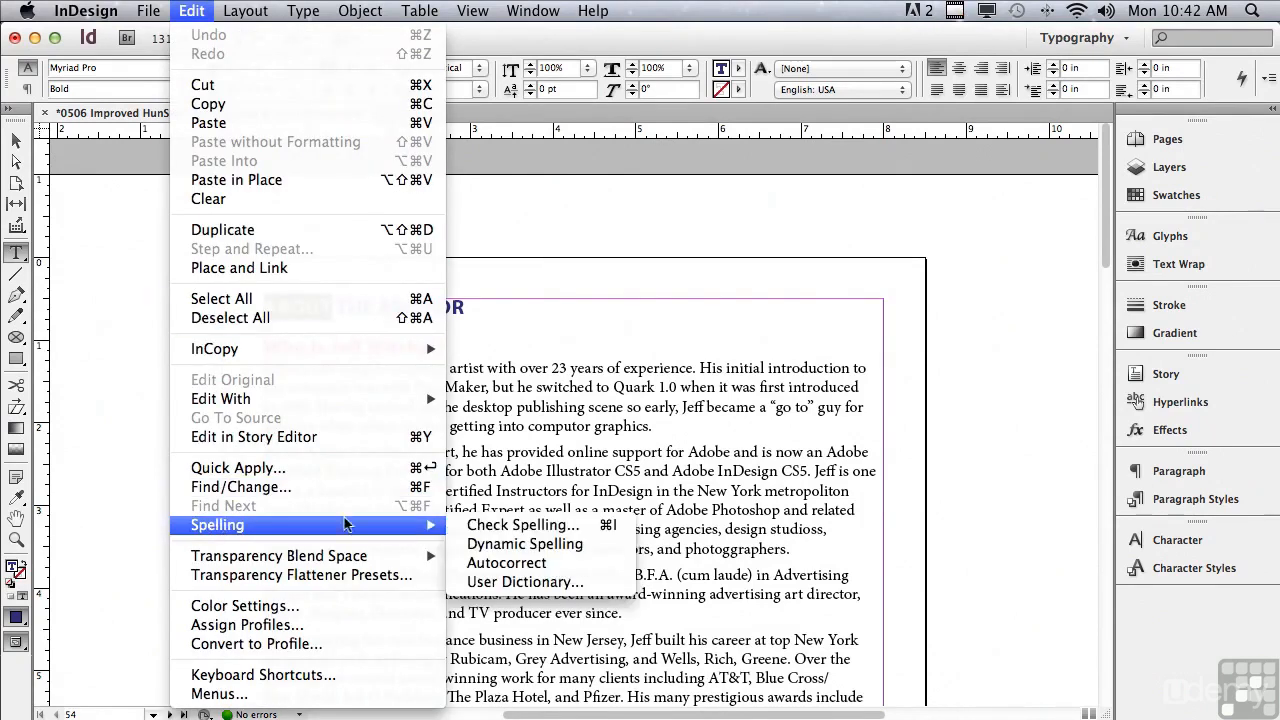
click(479, 525)
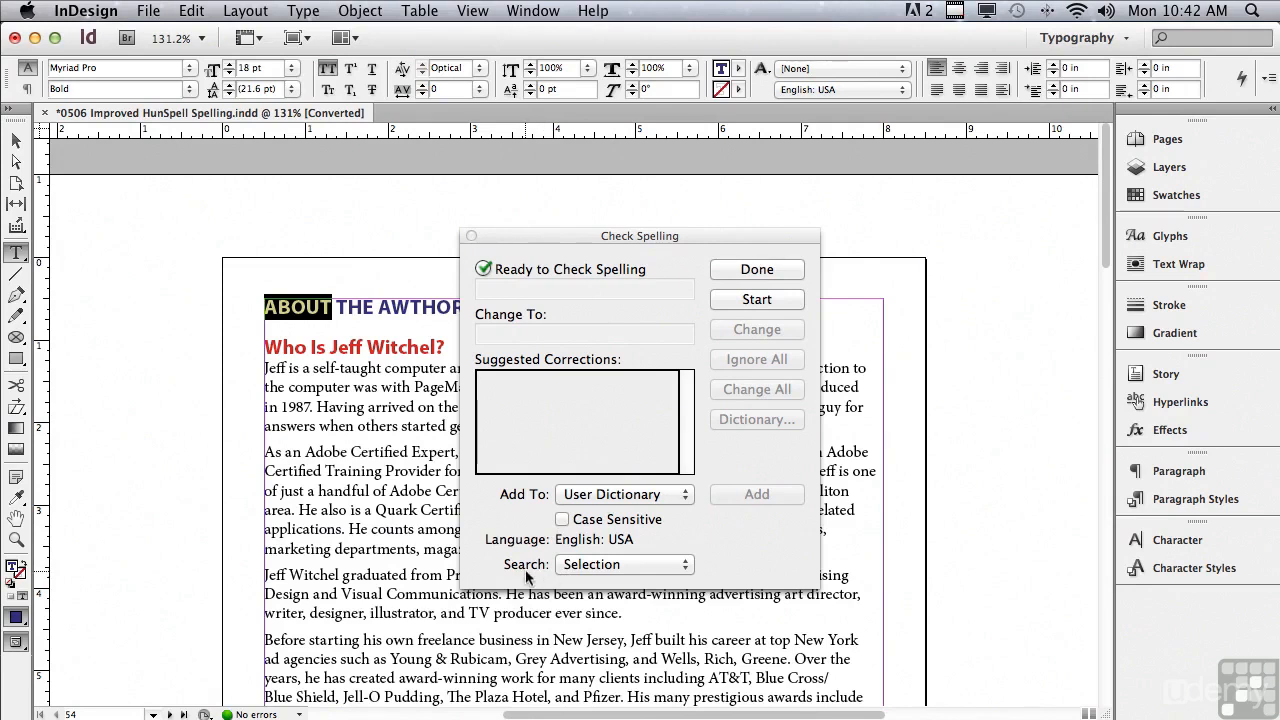
Try the spelling search scopes All Documents, Story and To End of Story in turn.
click(580, 566)
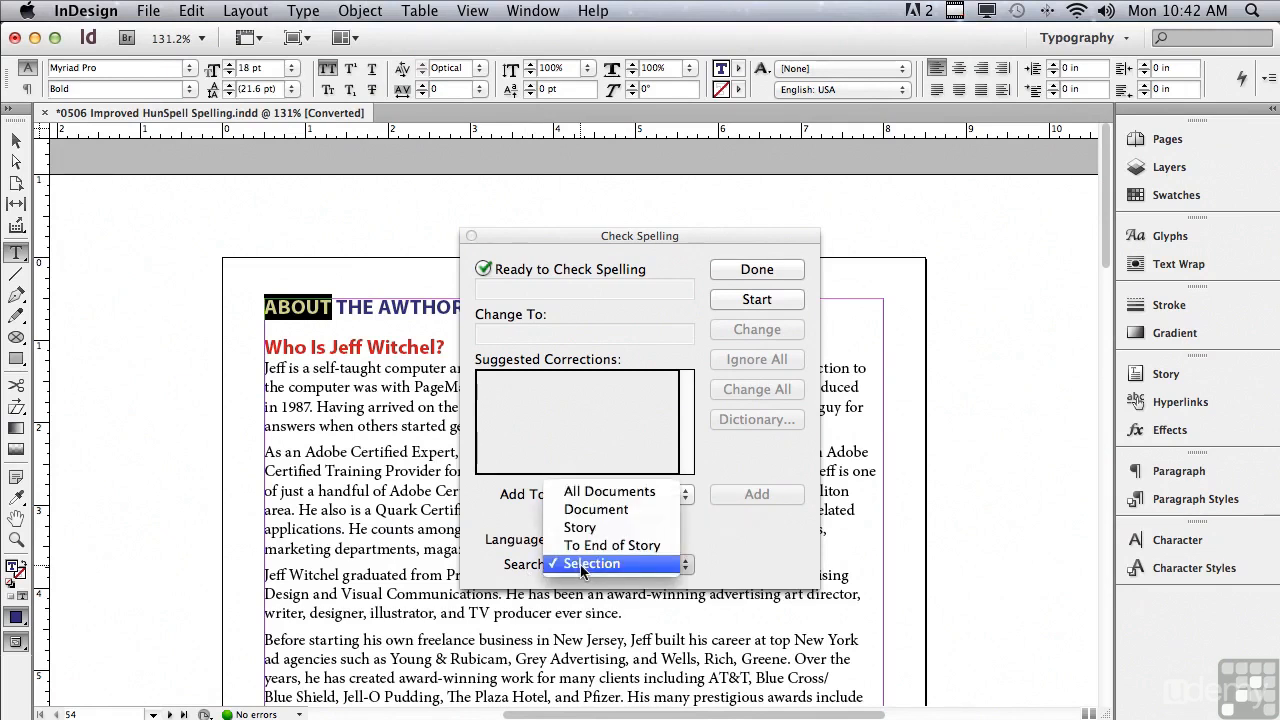
click(578, 492)
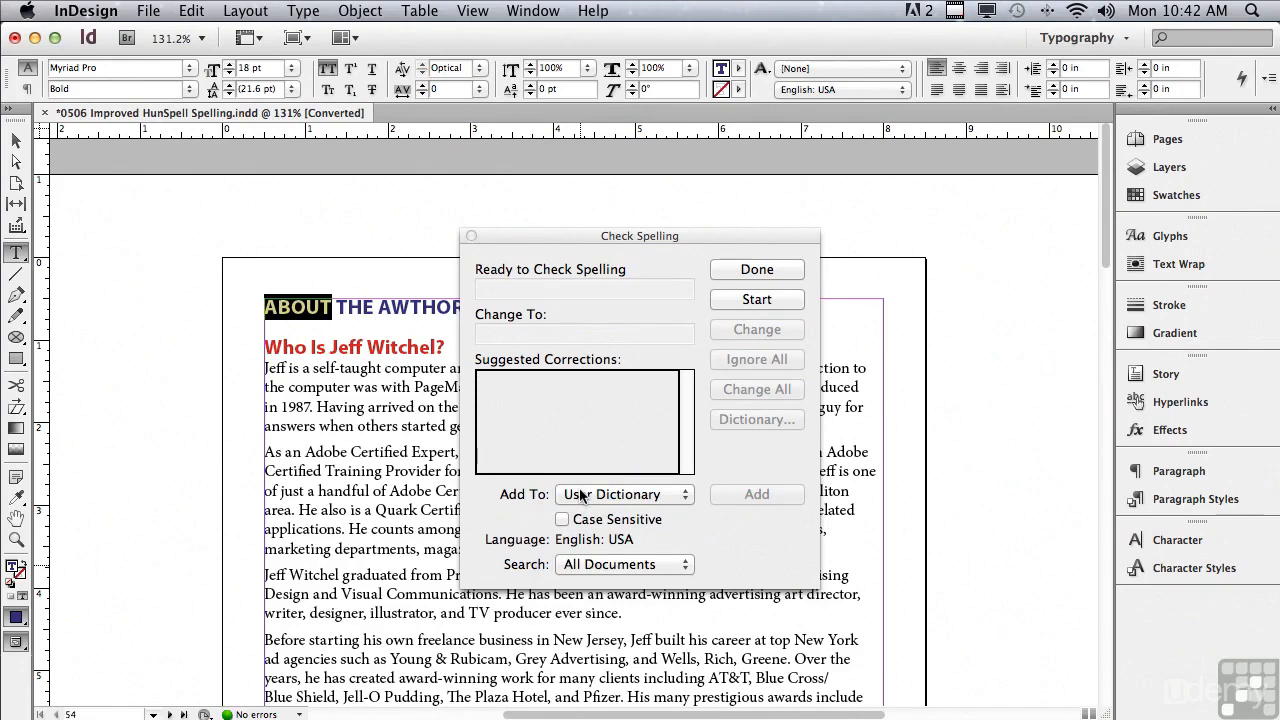
click(580, 564)
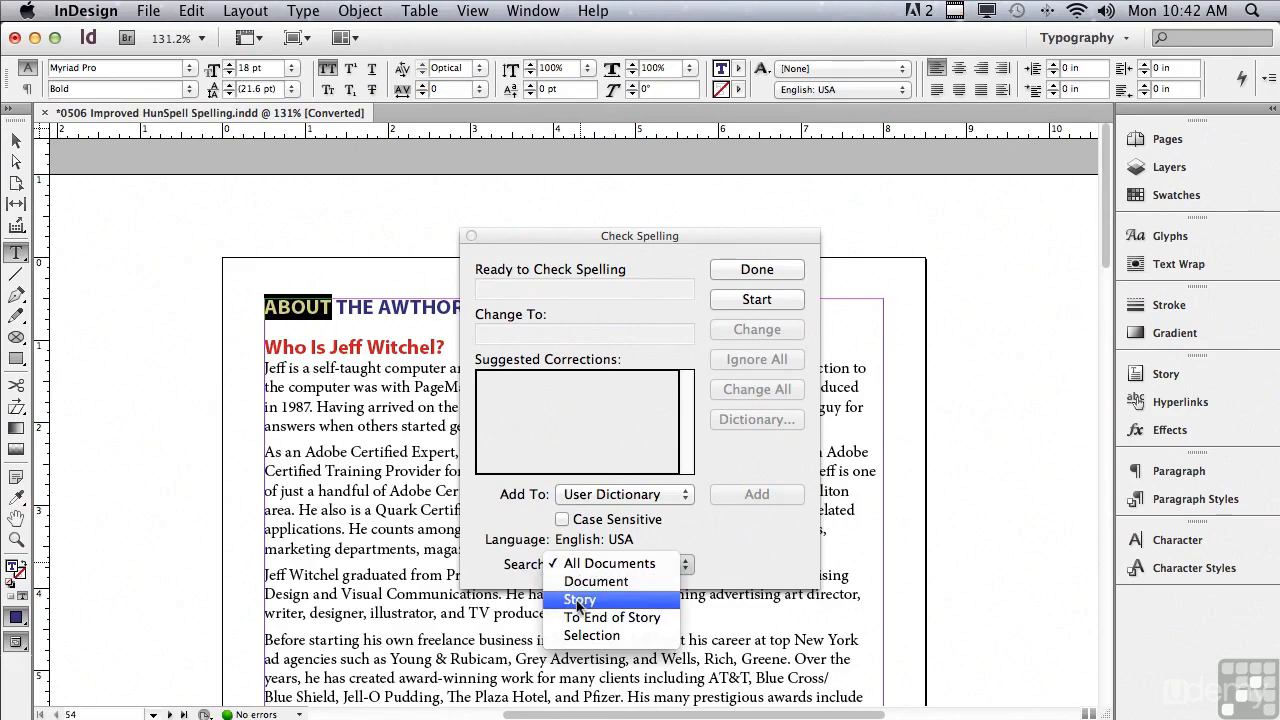
click(579, 603)
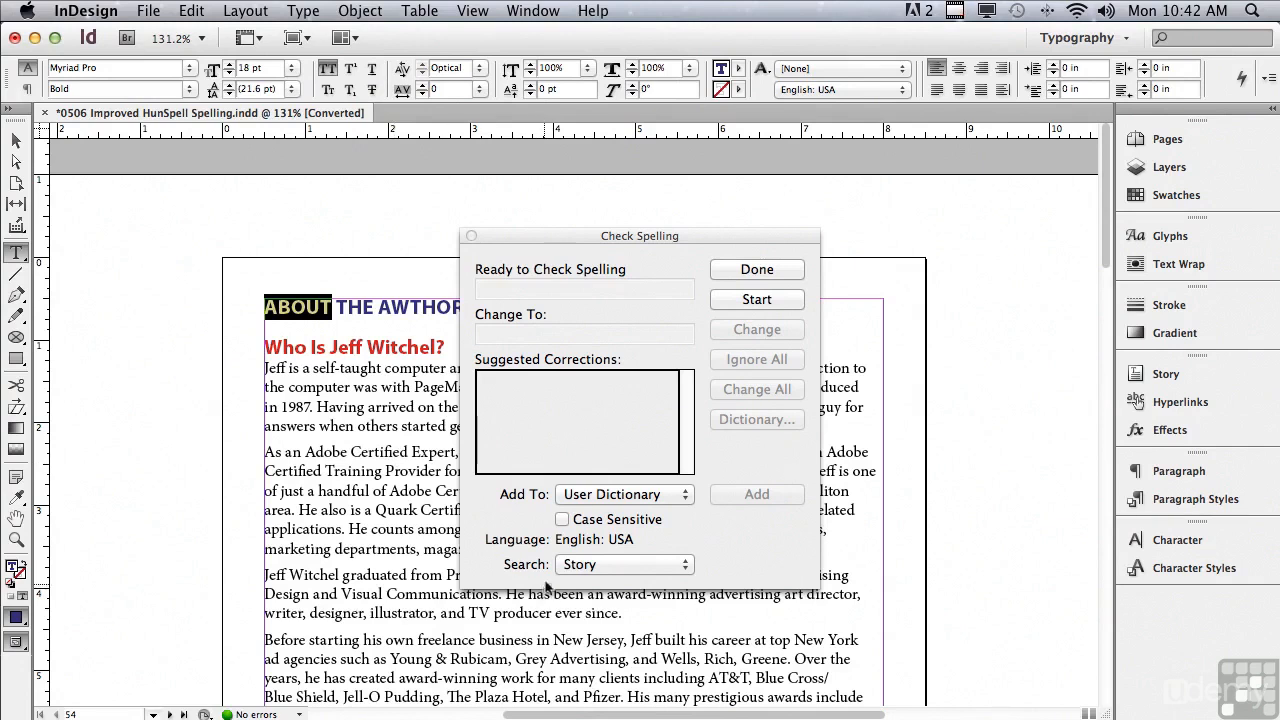
click(582, 568)
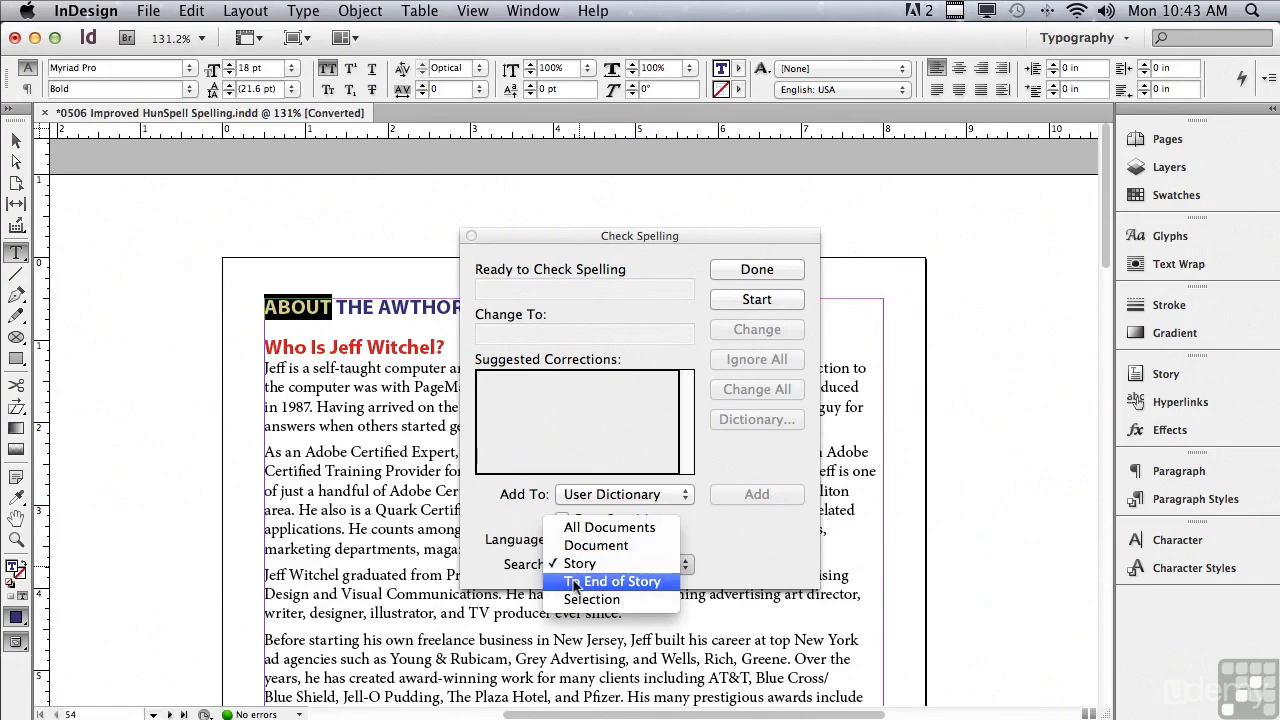
click(577, 584)
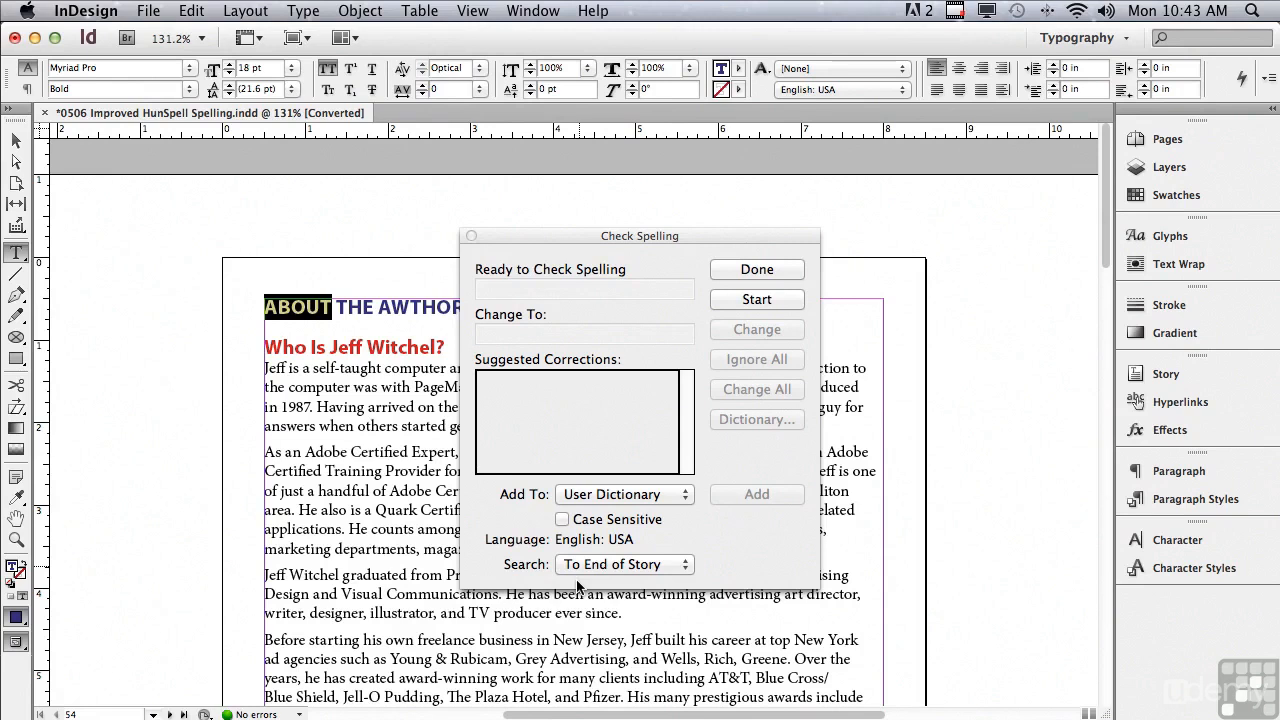
Select the paragraph beginning "As an Adobe Certified Expert" and limit the spelling search to Selection.
click(579, 566)
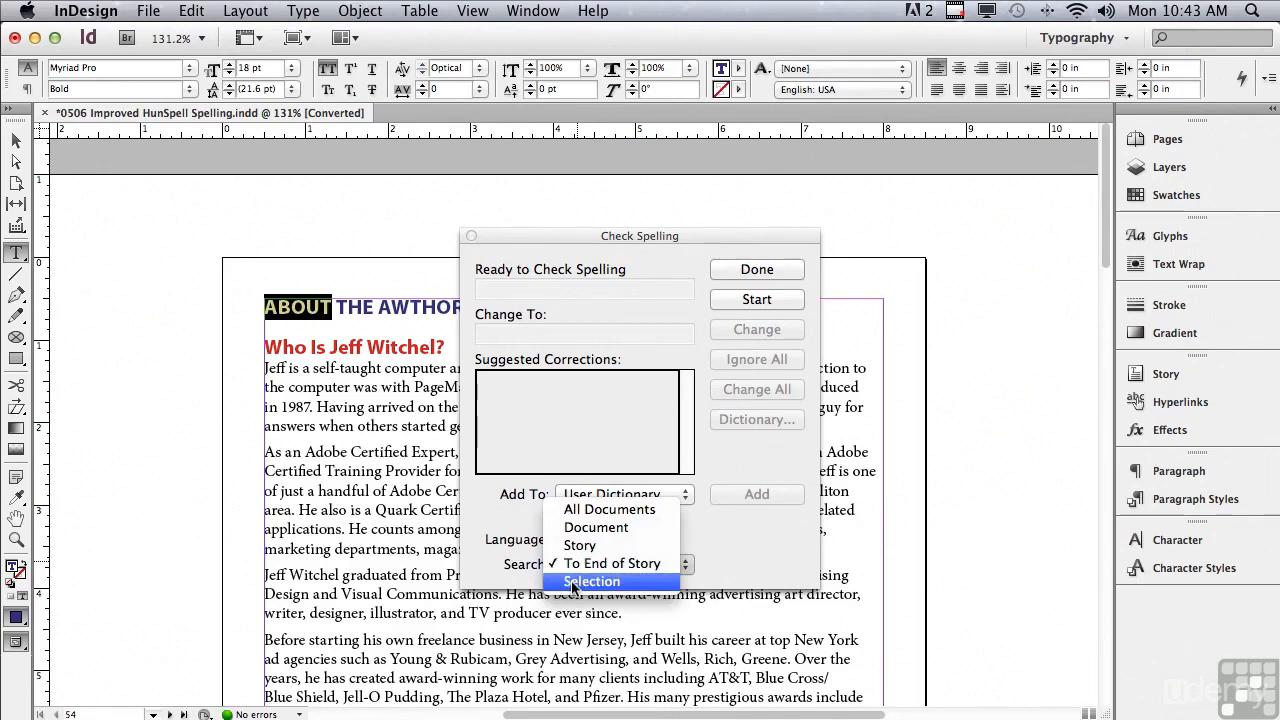
click(280, 527)
drag(265, 448, 827, 558)
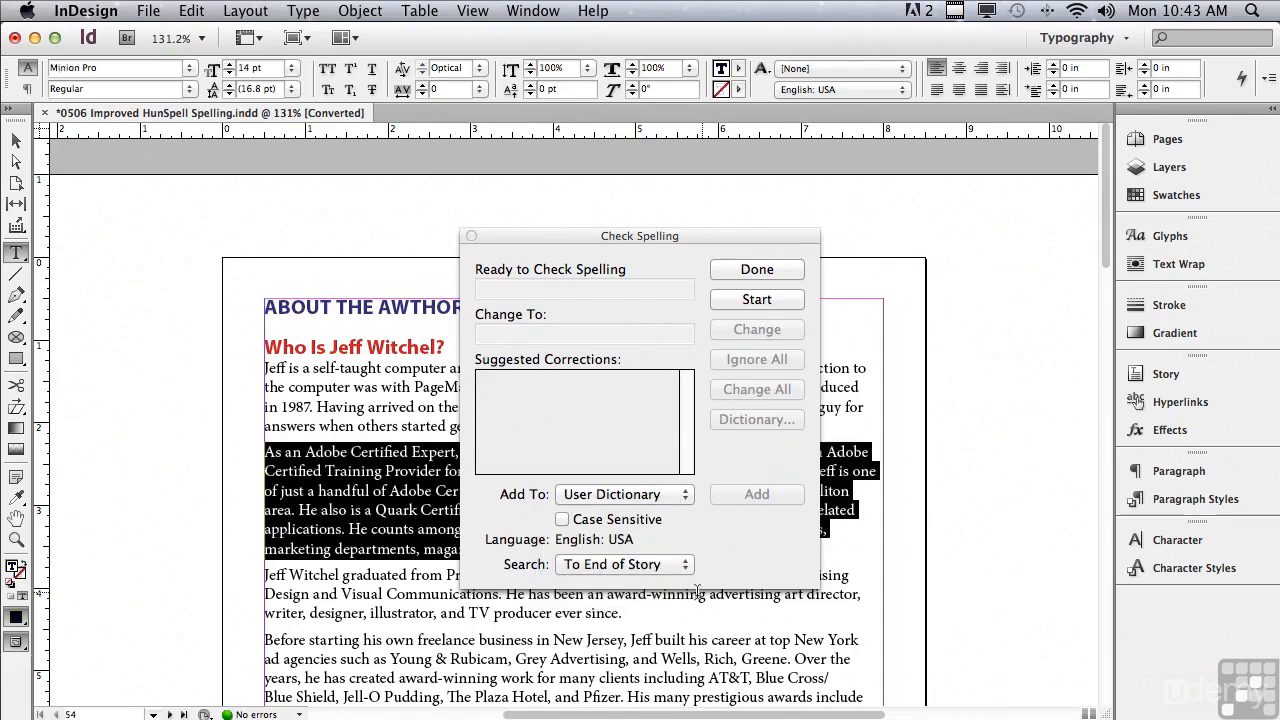
click(648, 565)
click(645, 584)
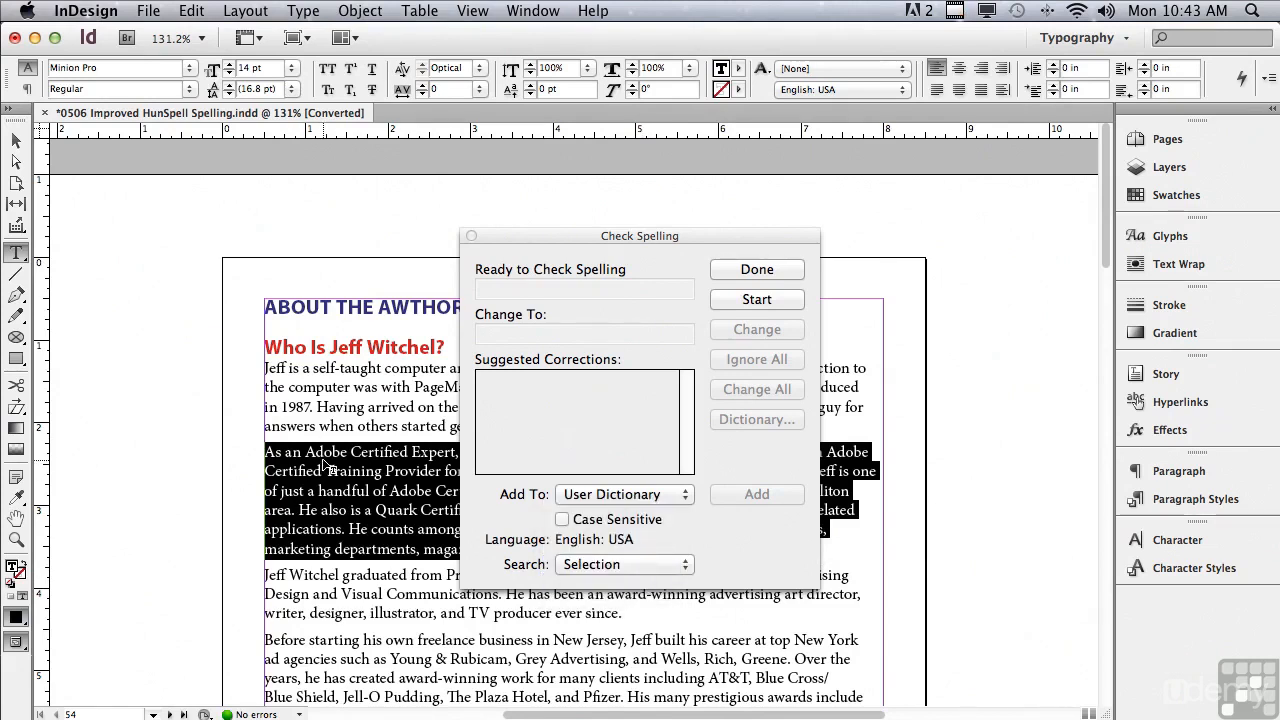
Set the spelling search scope to Document and start the check.
click(570, 566)
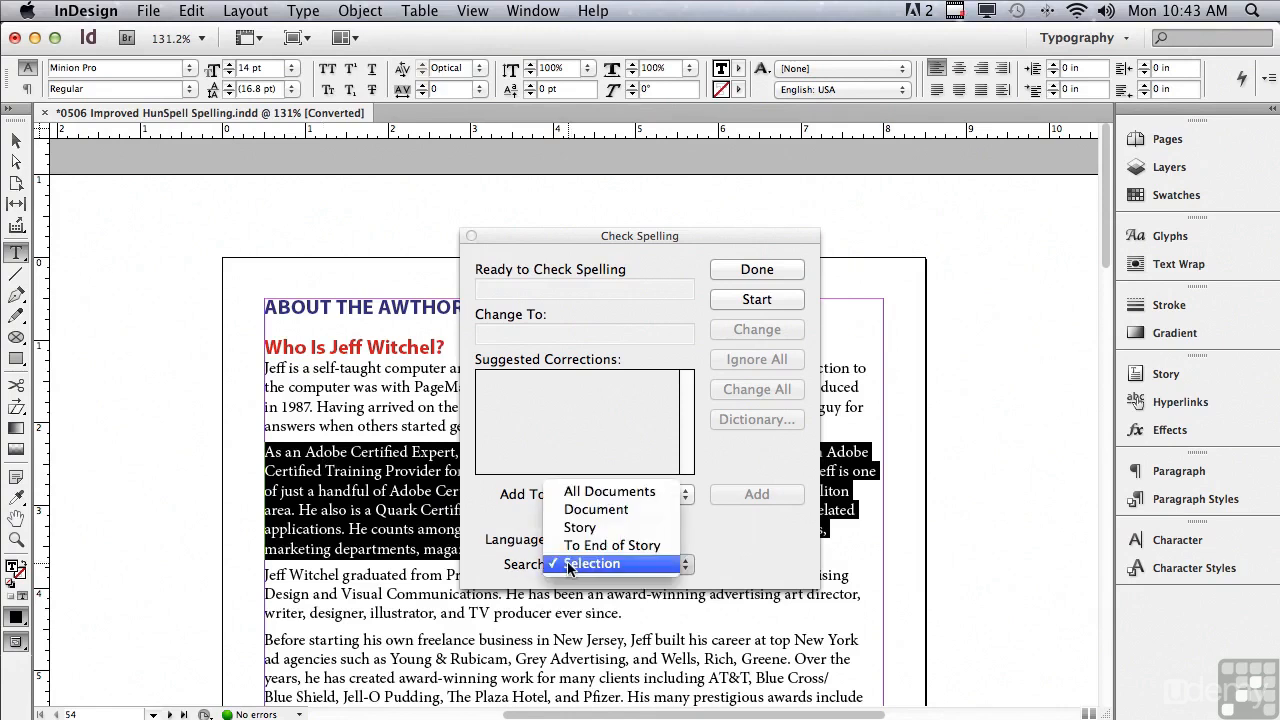
click(572, 510)
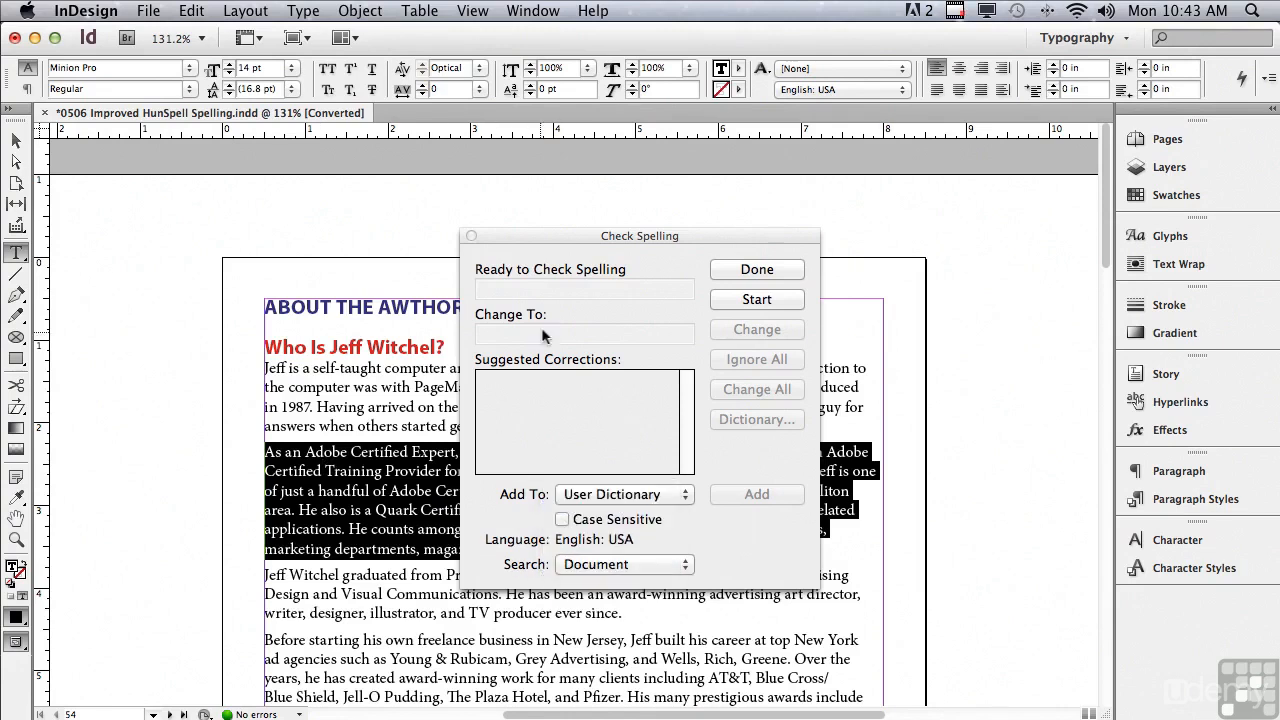
click(730, 299)
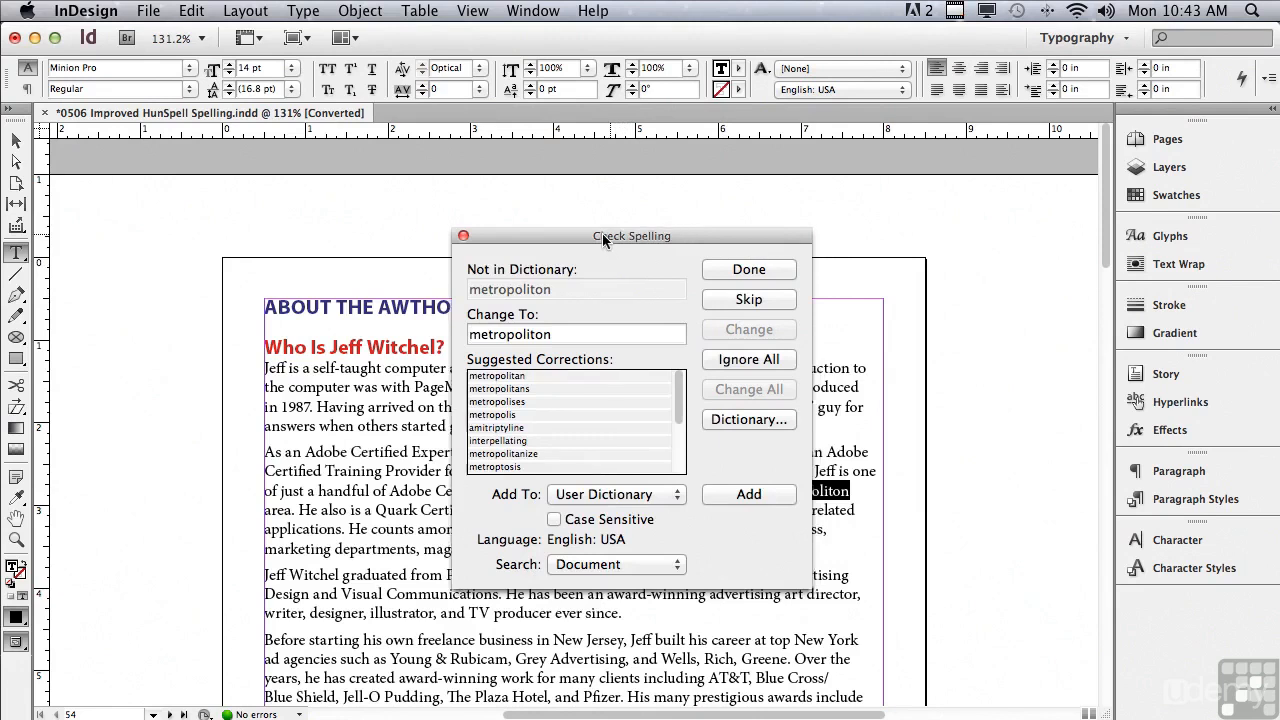
Move the Check Spelling dialog off the flagged text and change "metropoliton" to "metropolitan".
drag(609, 236, 473, 231)
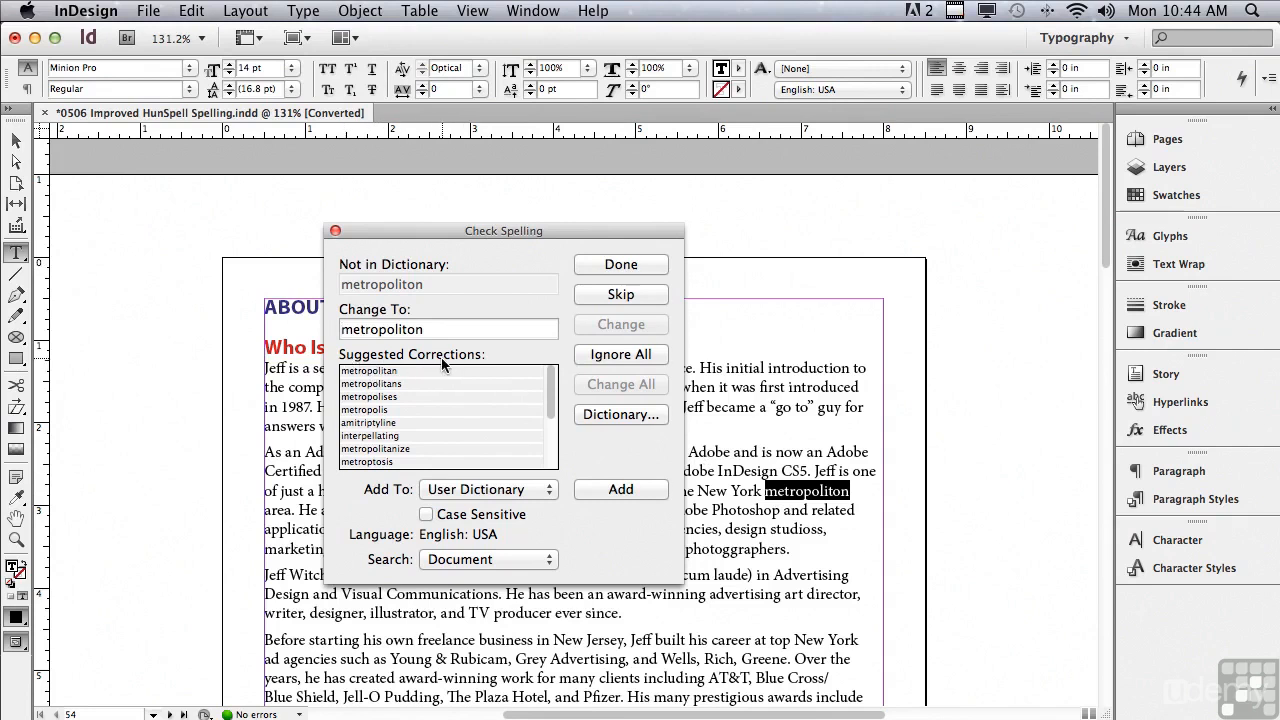
click(383, 373)
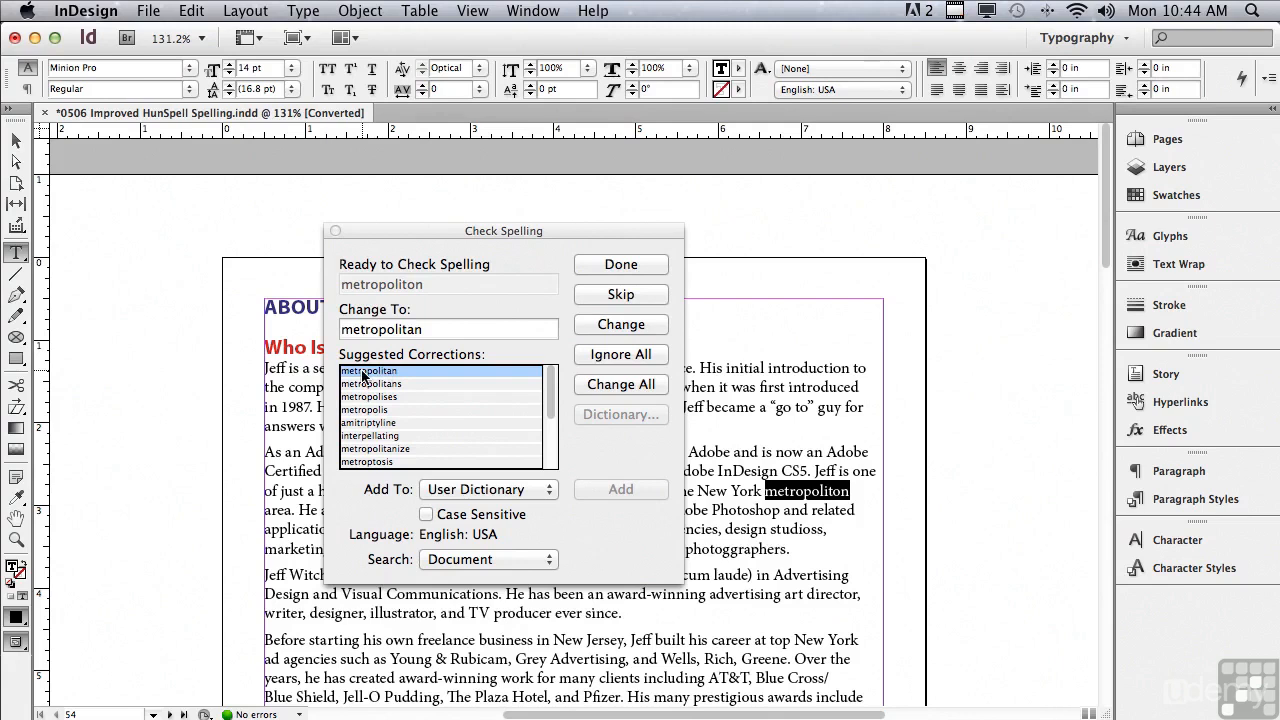
click(608, 326)
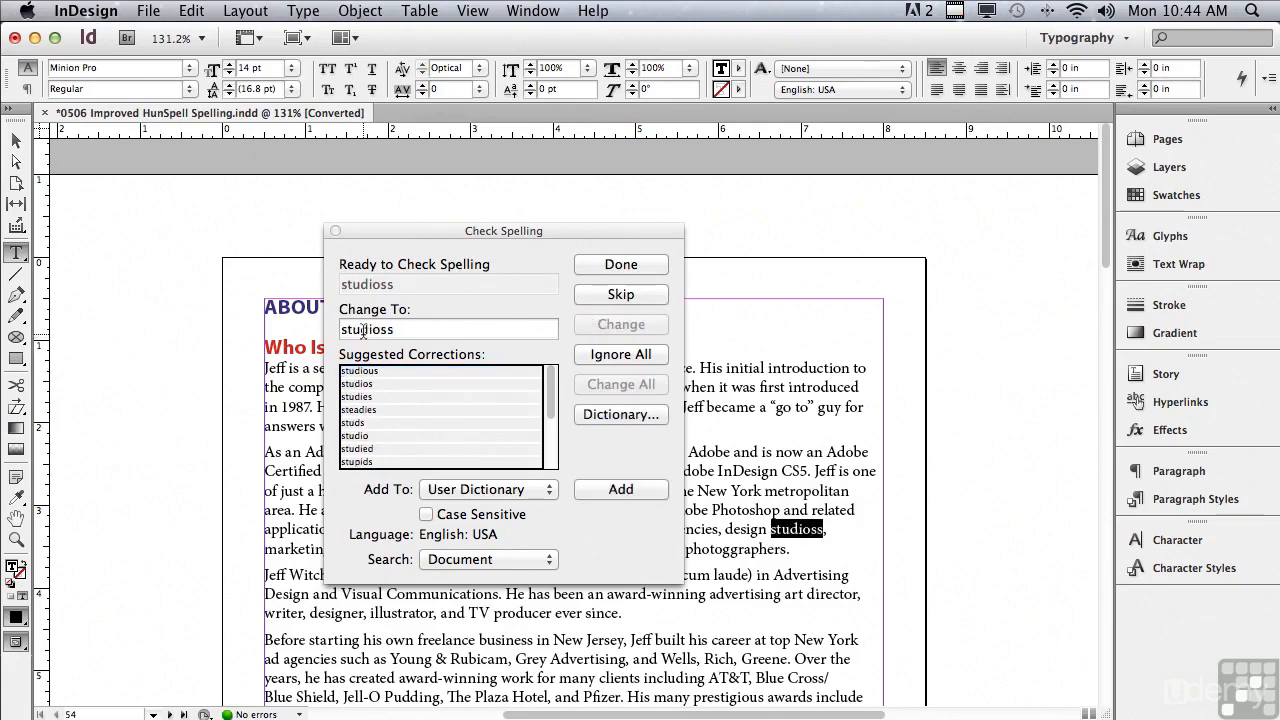
Change all instances of "studioss" to "studios" and of "photoggraphers" to "photographers".
click(357, 385)
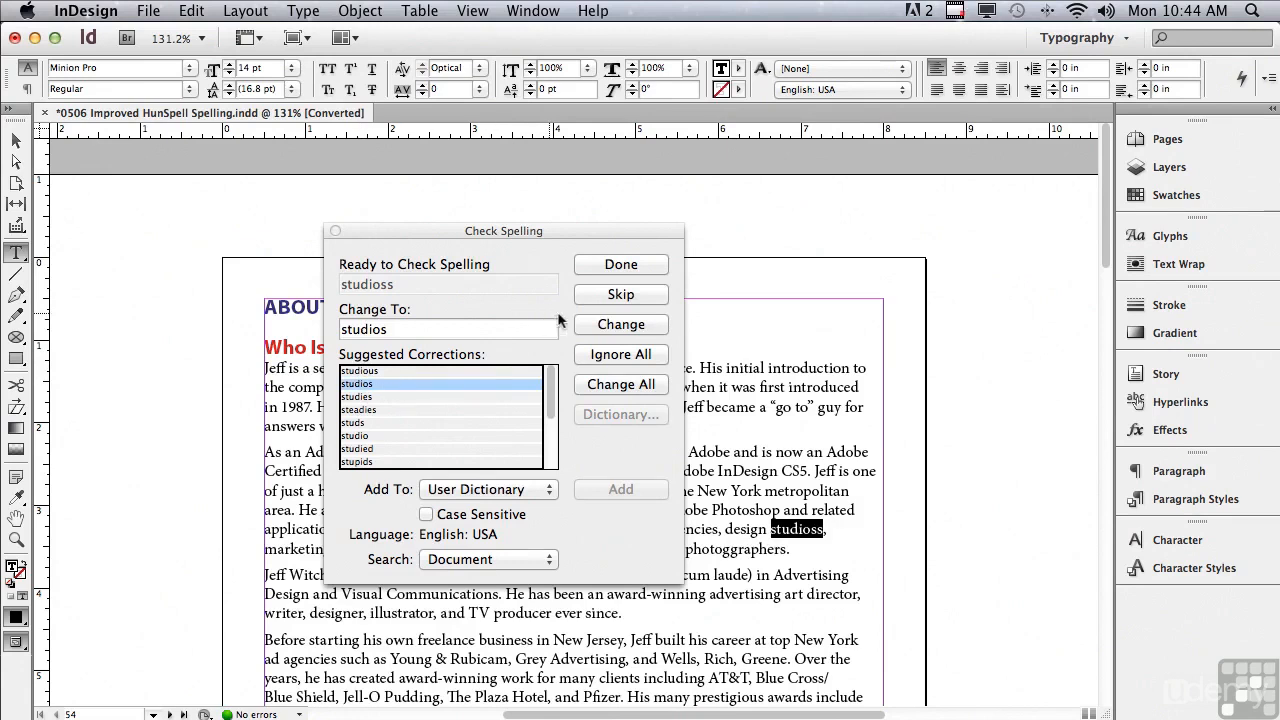
click(590, 384)
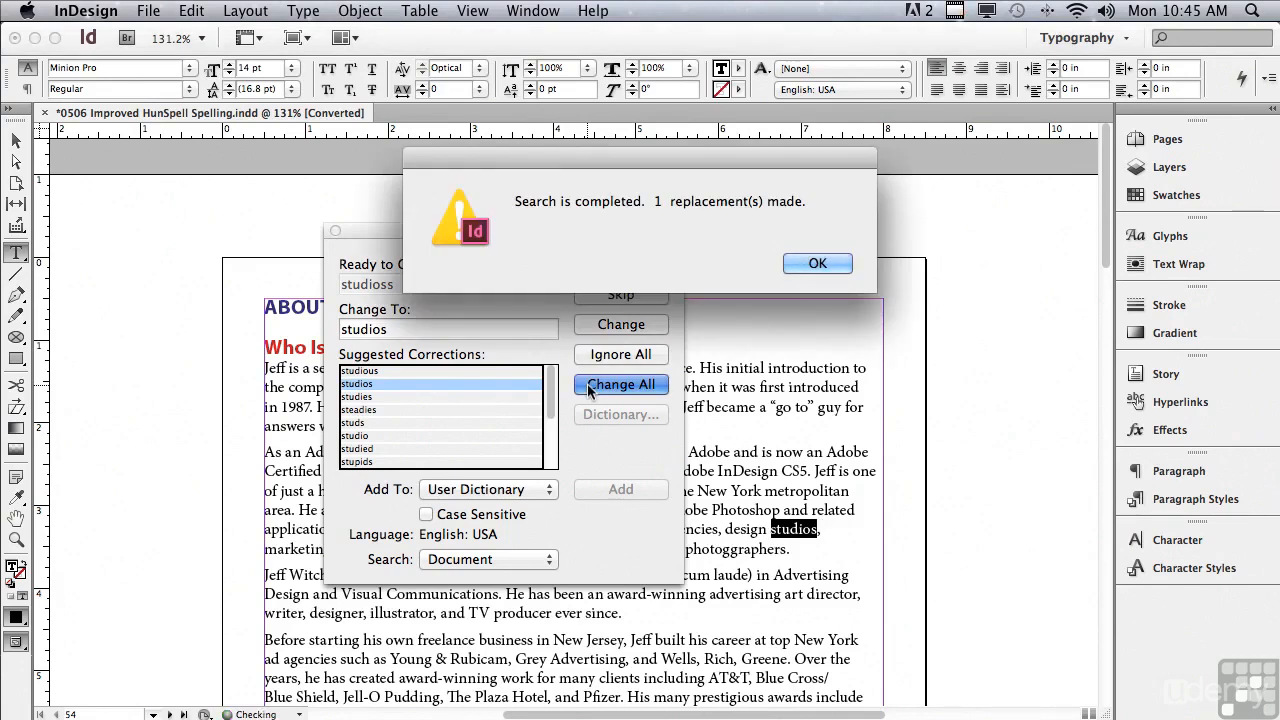
click(798, 263)
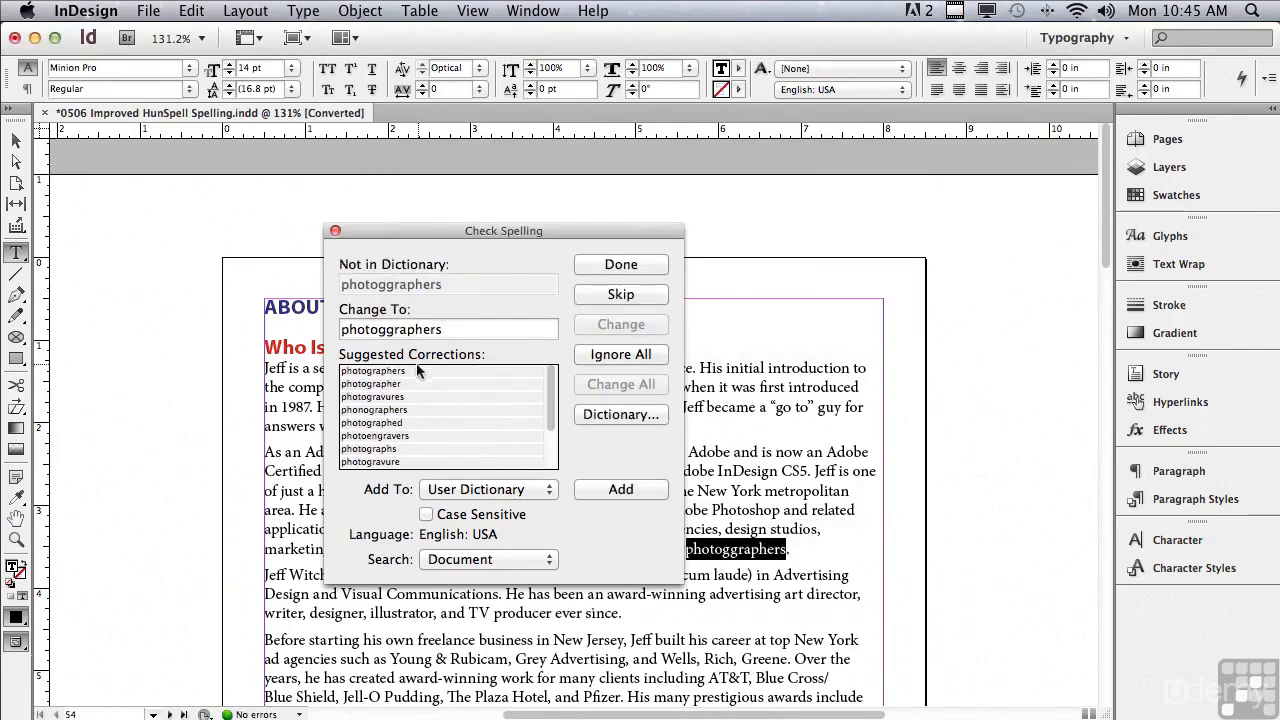
click(386, 371)
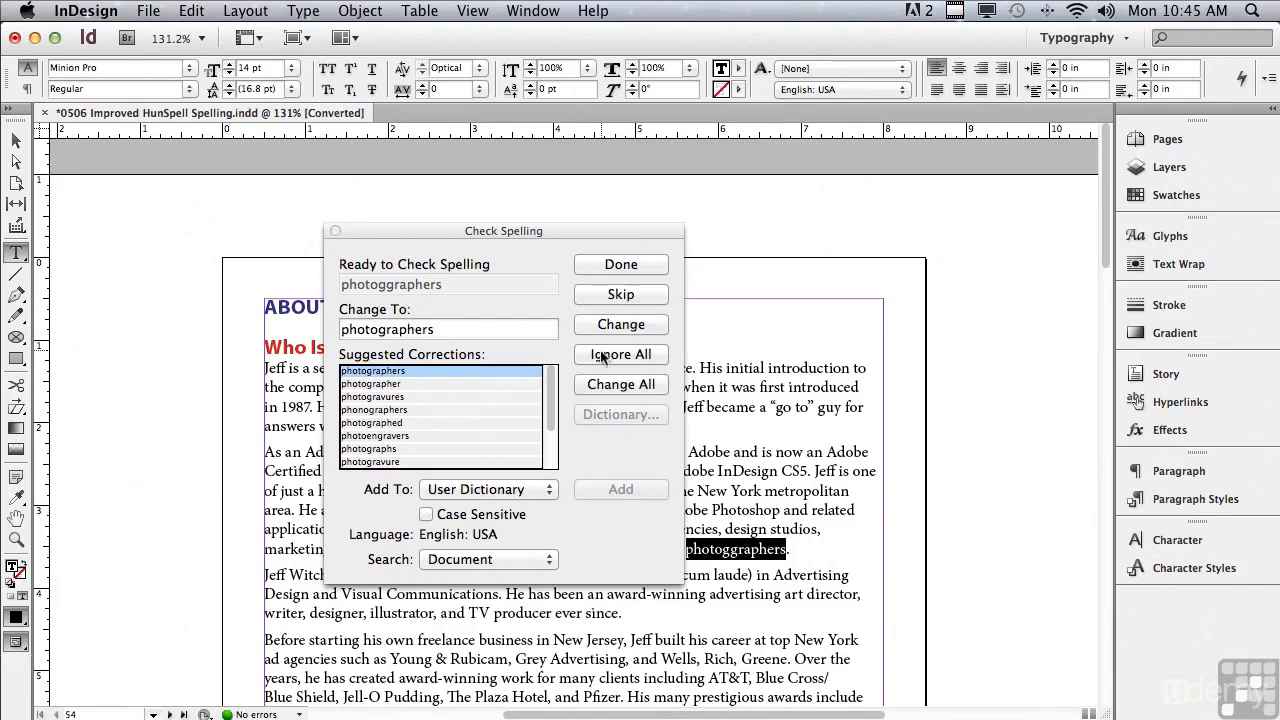
click(597, 386)
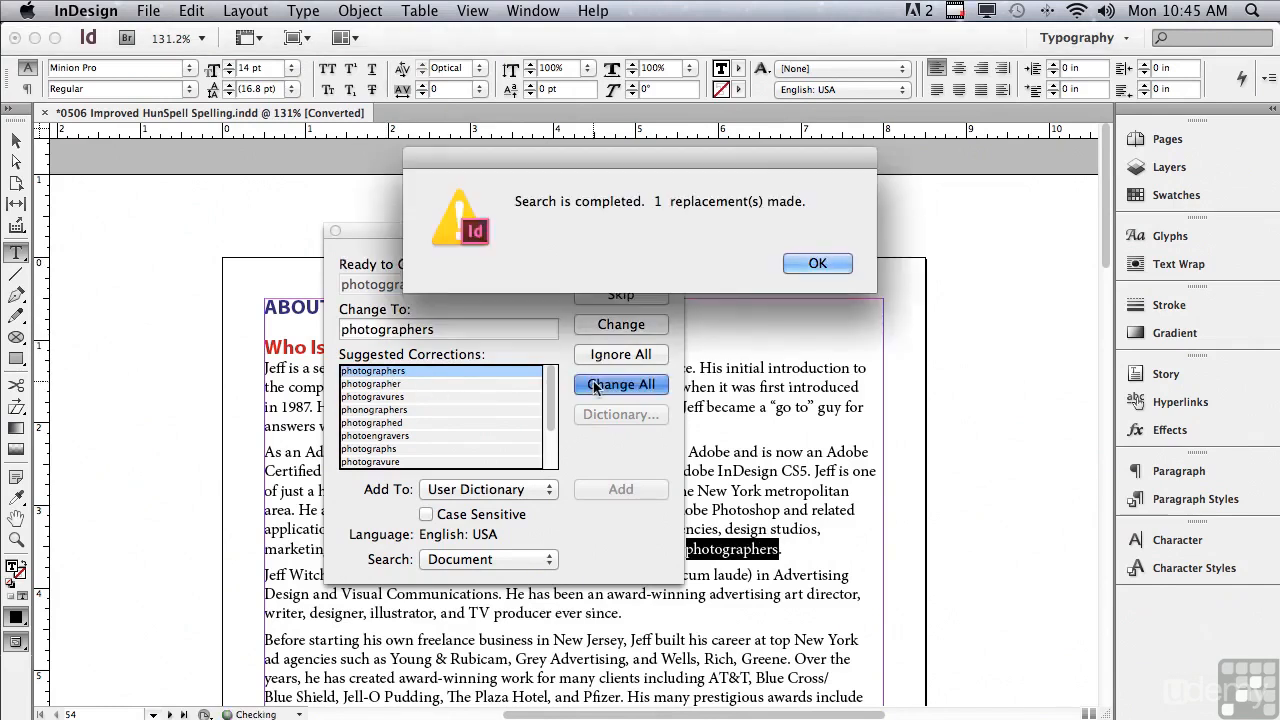
click(816, 264)
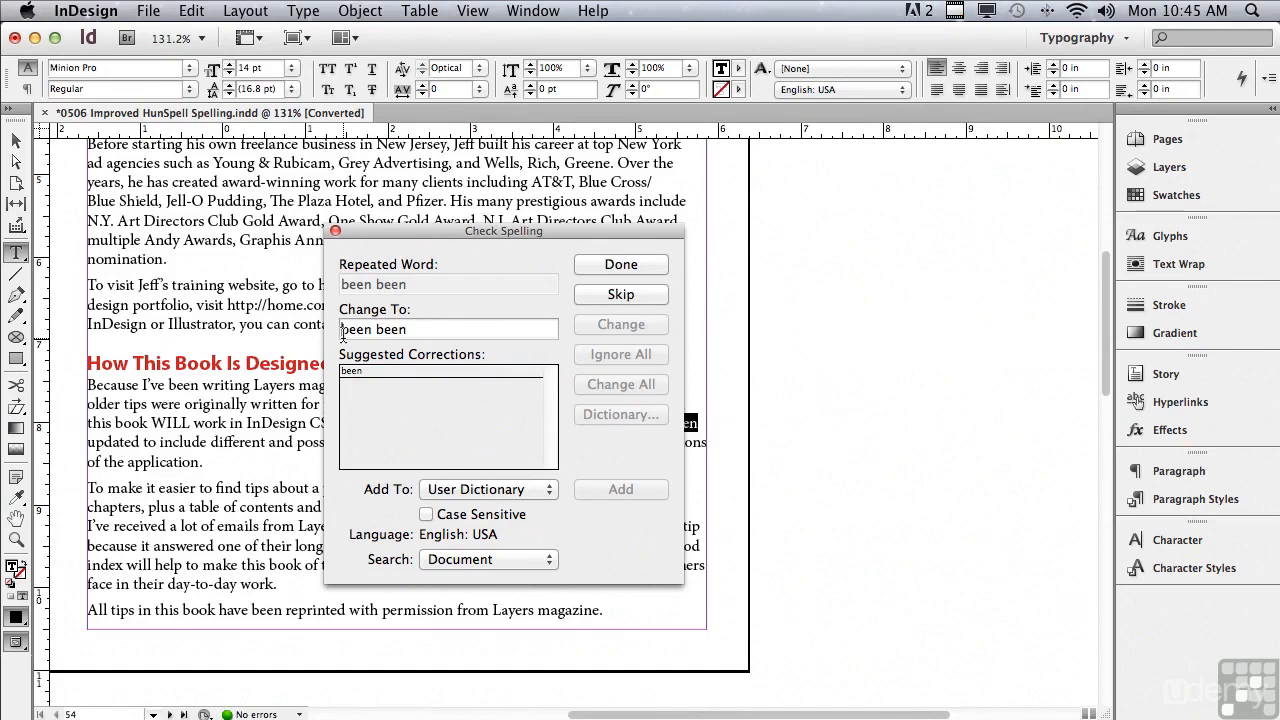
Replace the repeated words "been been" with "been" and "as as" with "as", moving the dialog clear of the flagged text.
drag(433, 245, 292, 308)
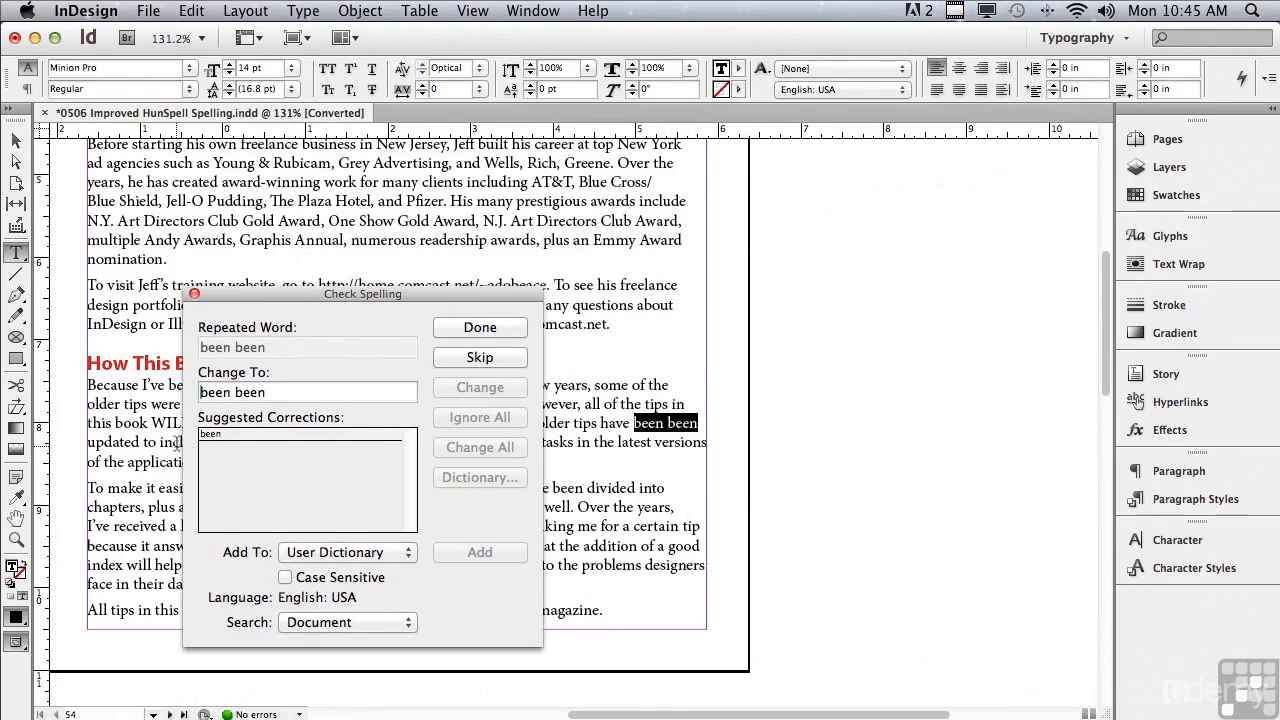
click(209, 436)
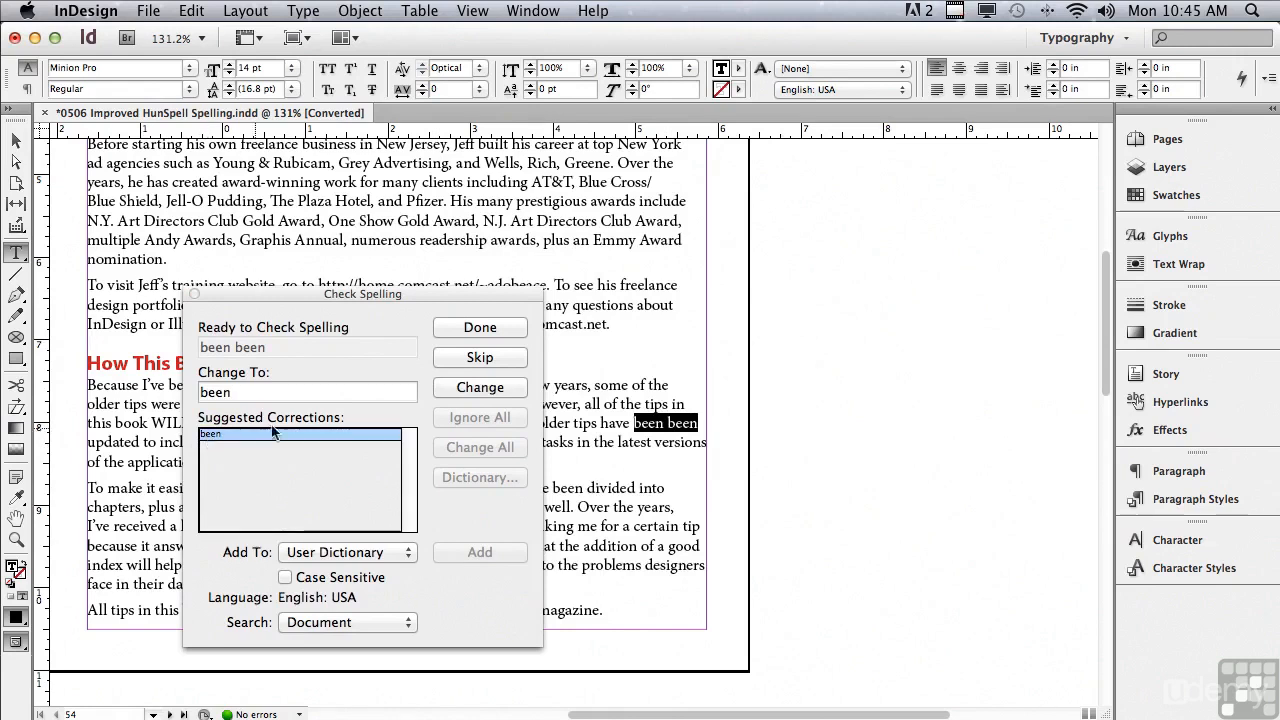
click(452, 387)
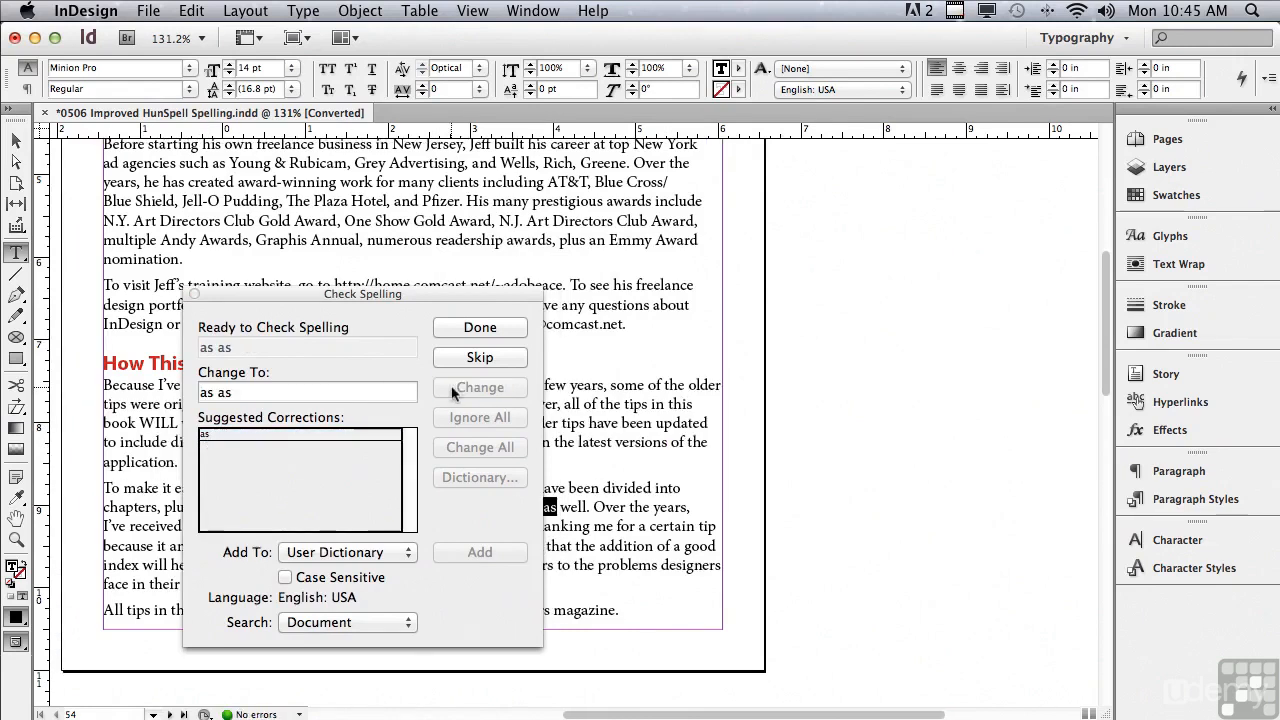
drag(312, 298, 258, 307)
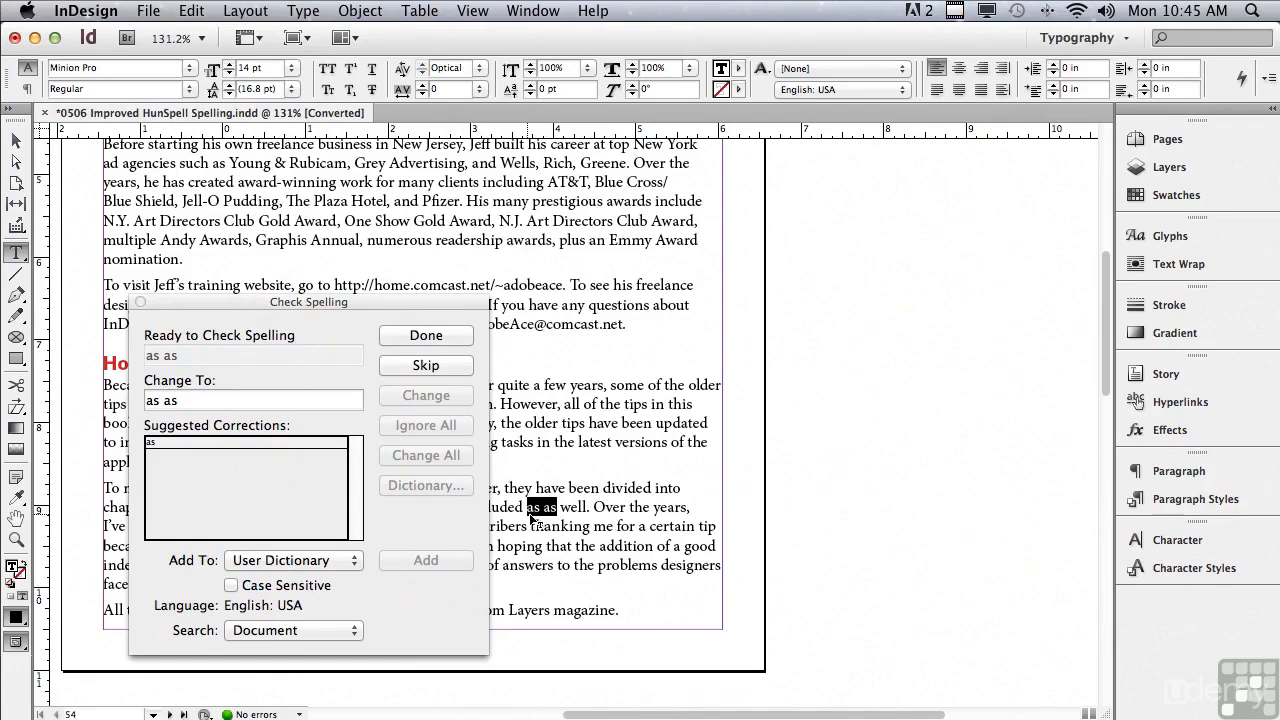
click(205, 443)
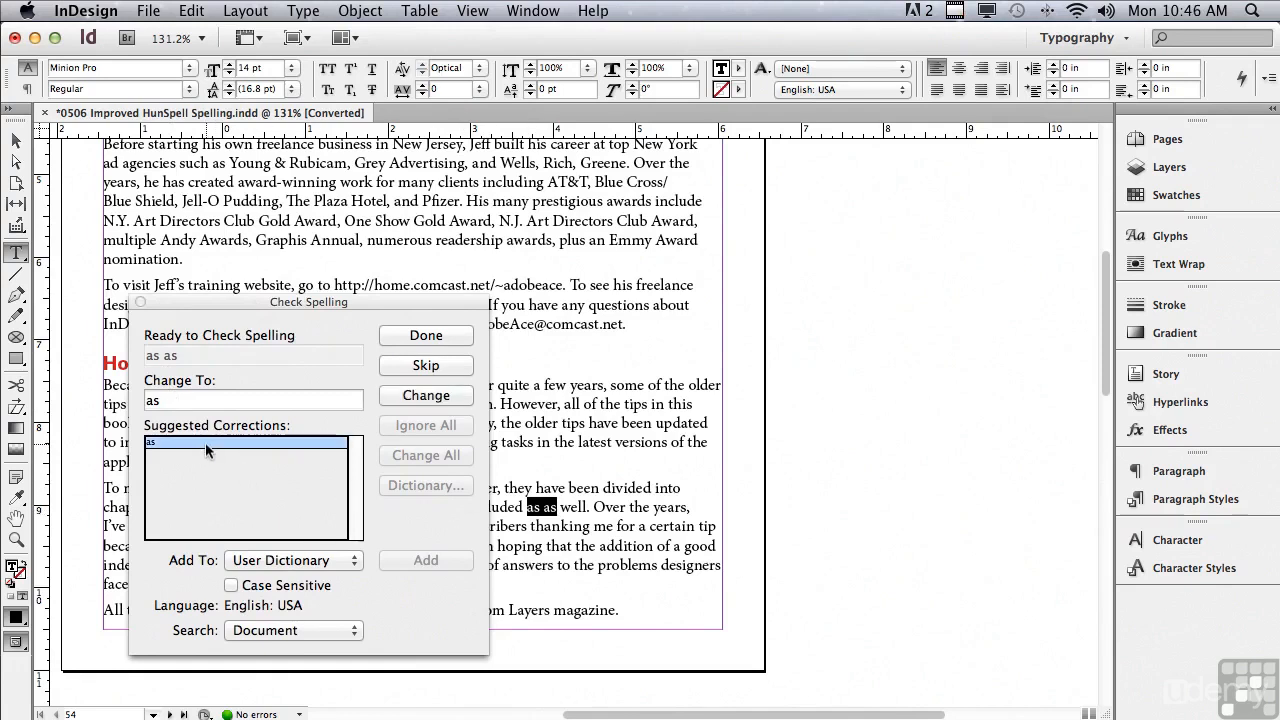
click(398, 398)
Move the Check Spelling dialog clear of the flagged heading and change all instances of "Awthor" to "Author".
drag(341, 297, 263, 315)
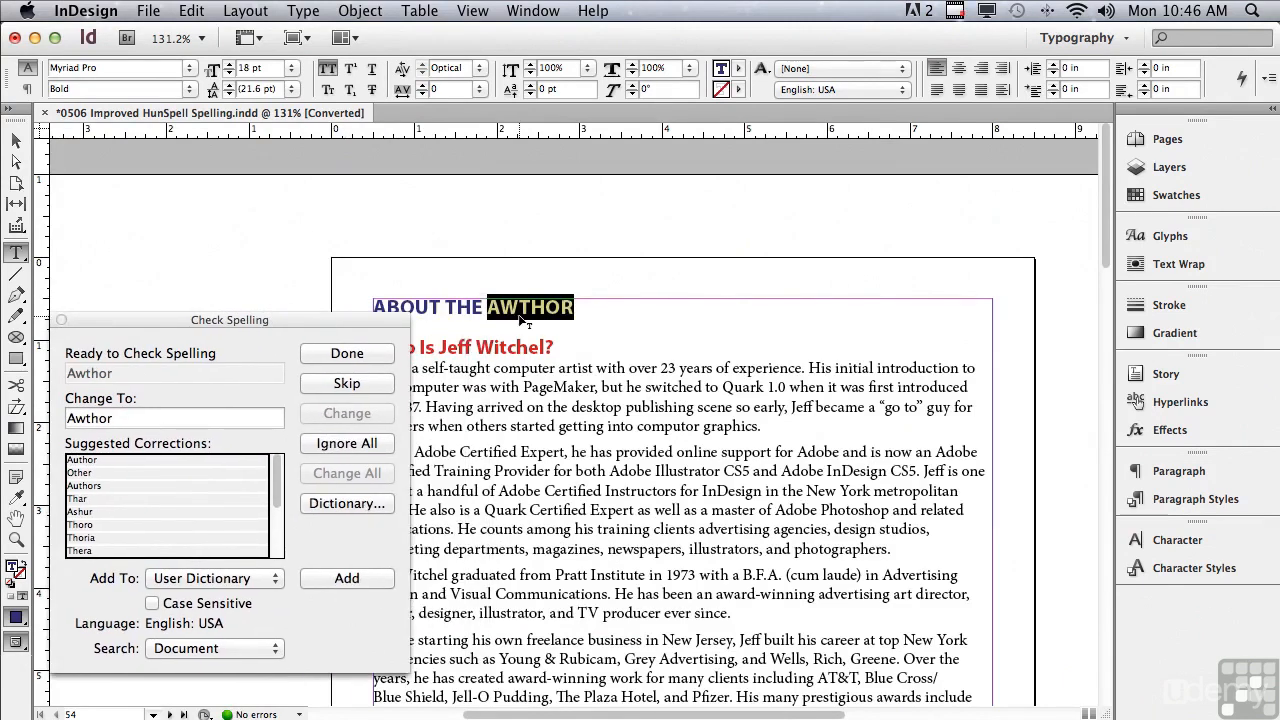
click(78, 461)
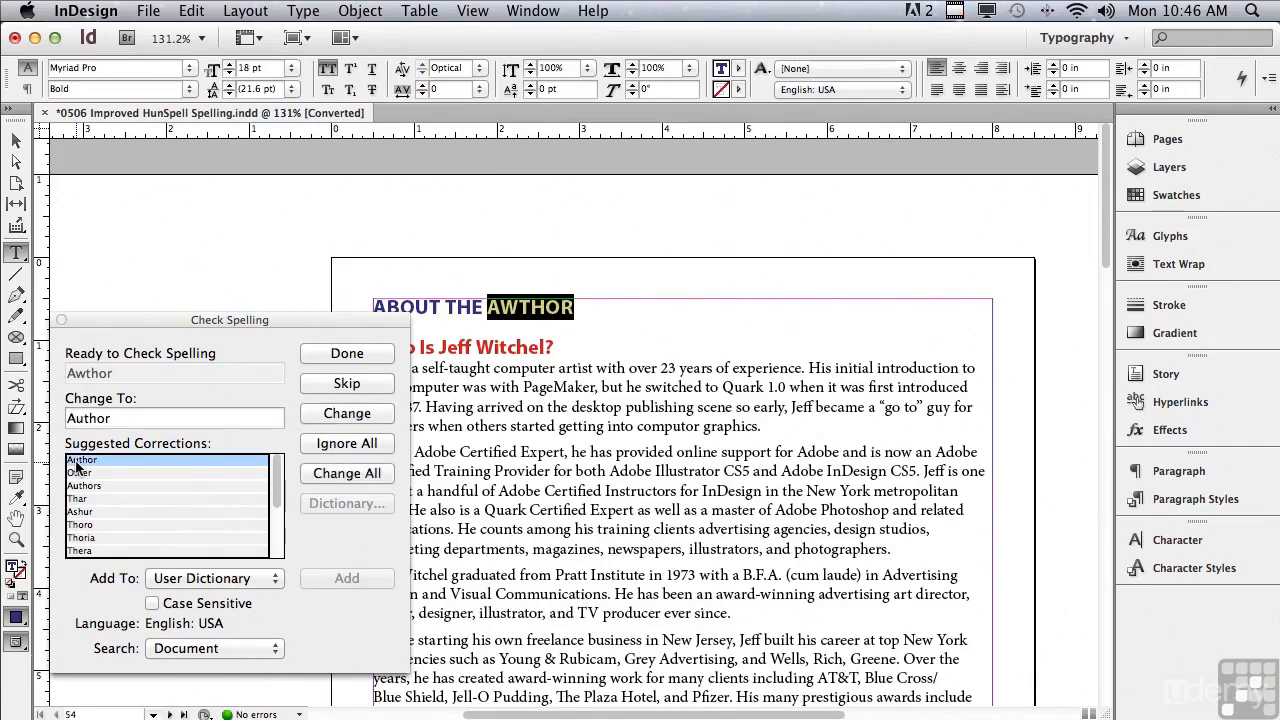
click(318, 474)
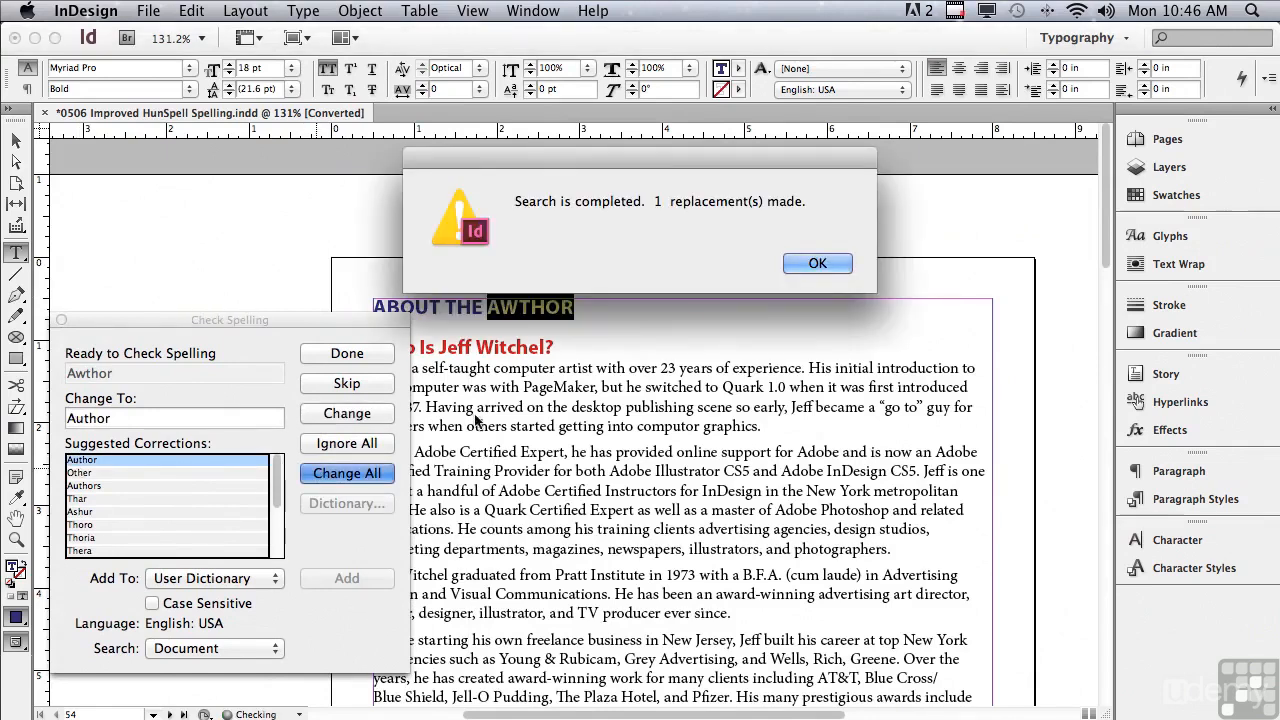
click(799, 262)
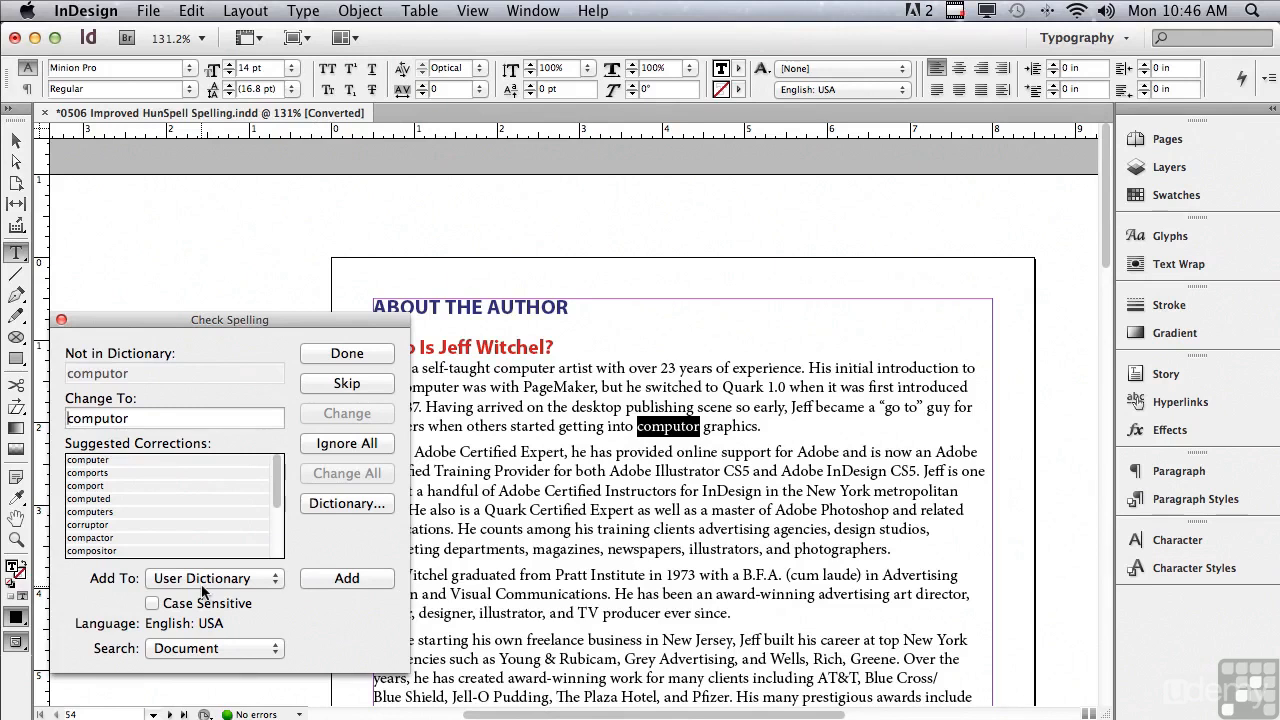
Preview the hyphenation of "computor" in the User Dictionary without adding the word, and close both spelling dialogs.
click(331, 507)
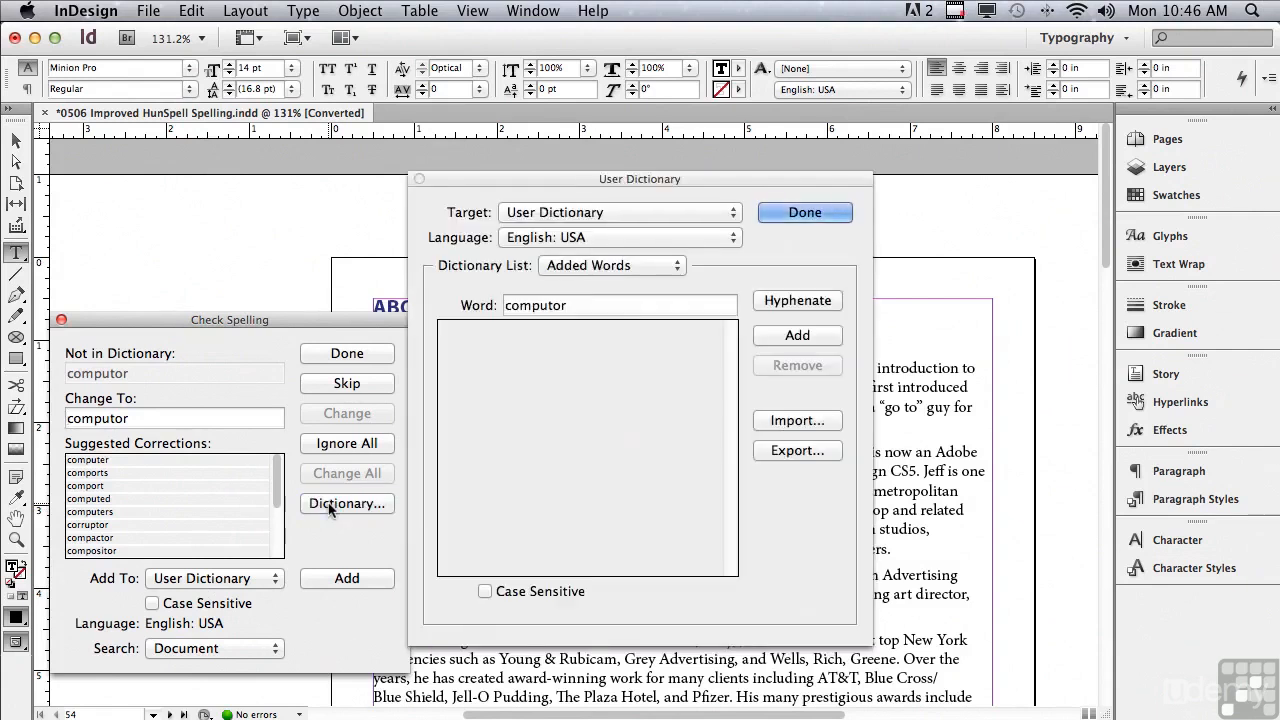
drag(577, 304, 464, 322)
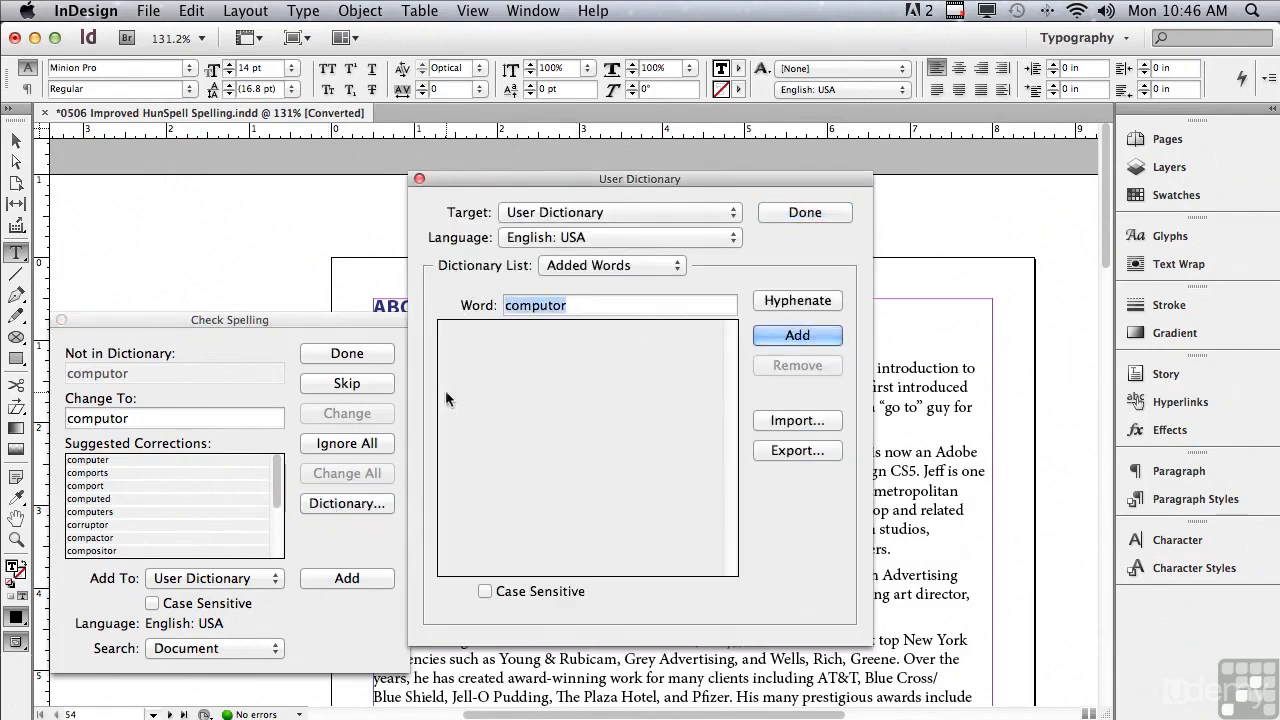
click(785, 302)
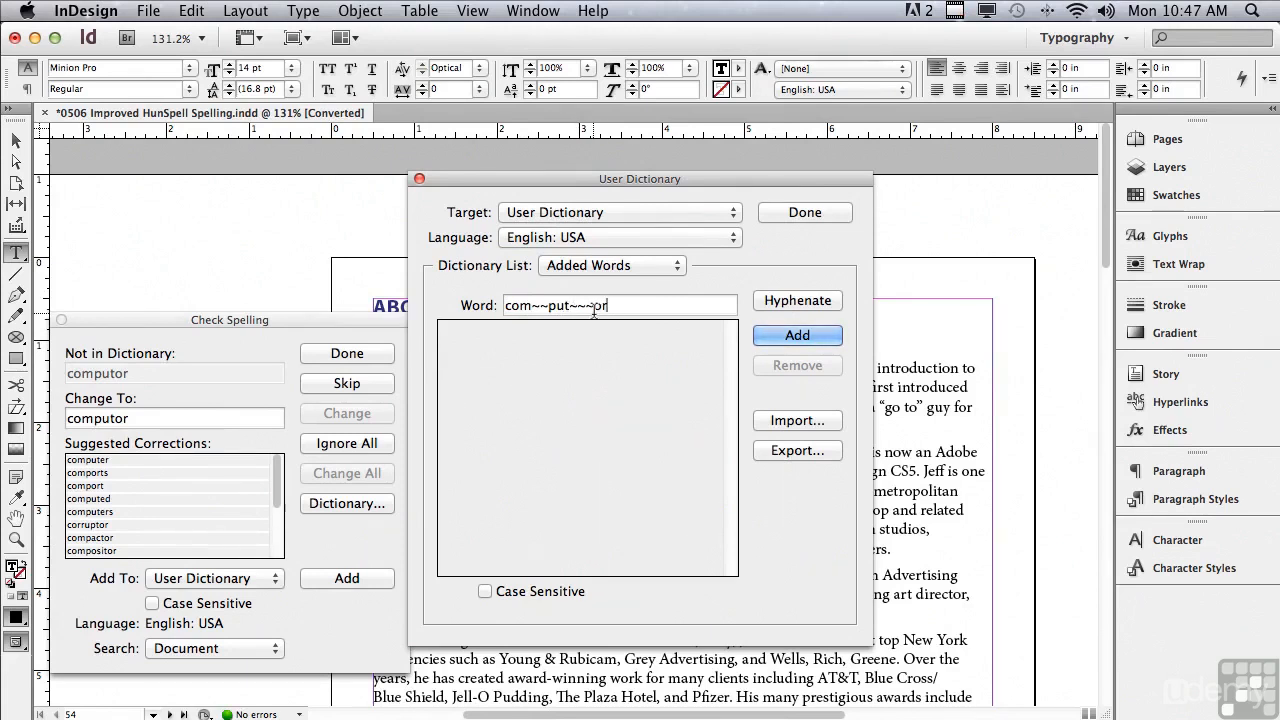
drag(531, 310, 547, 312)
click(769, 211)
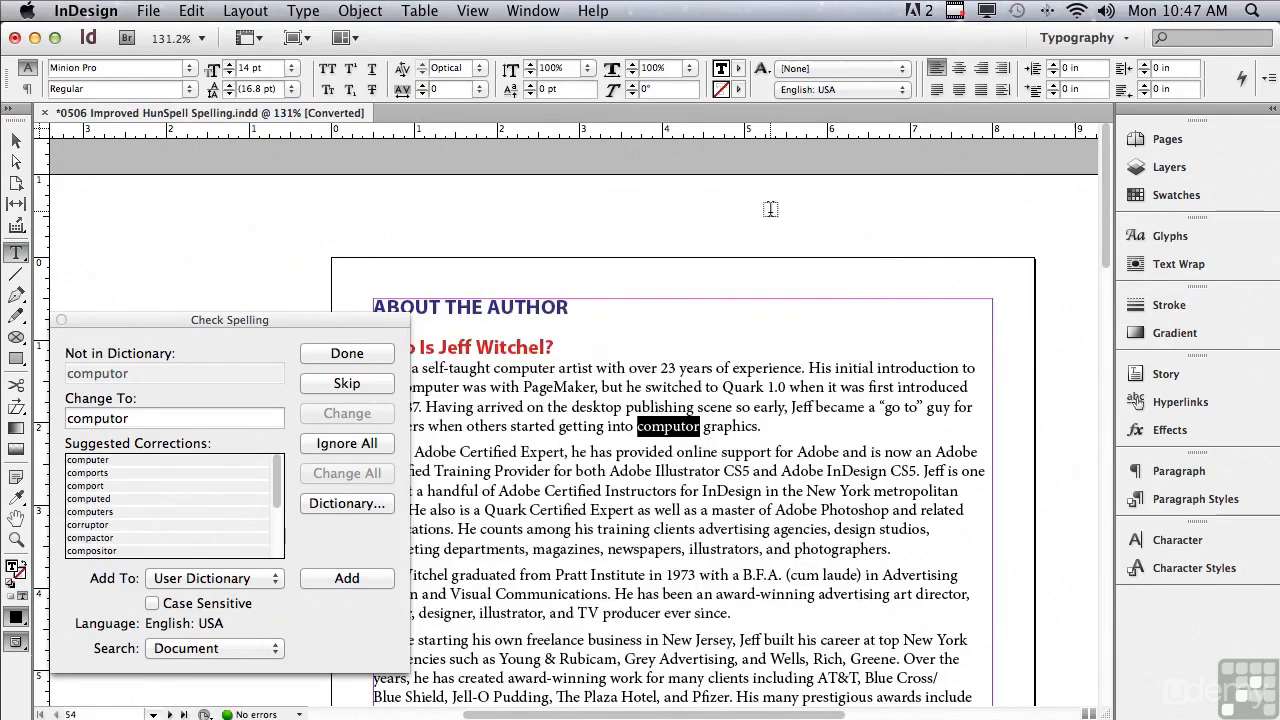
click(313, 355)
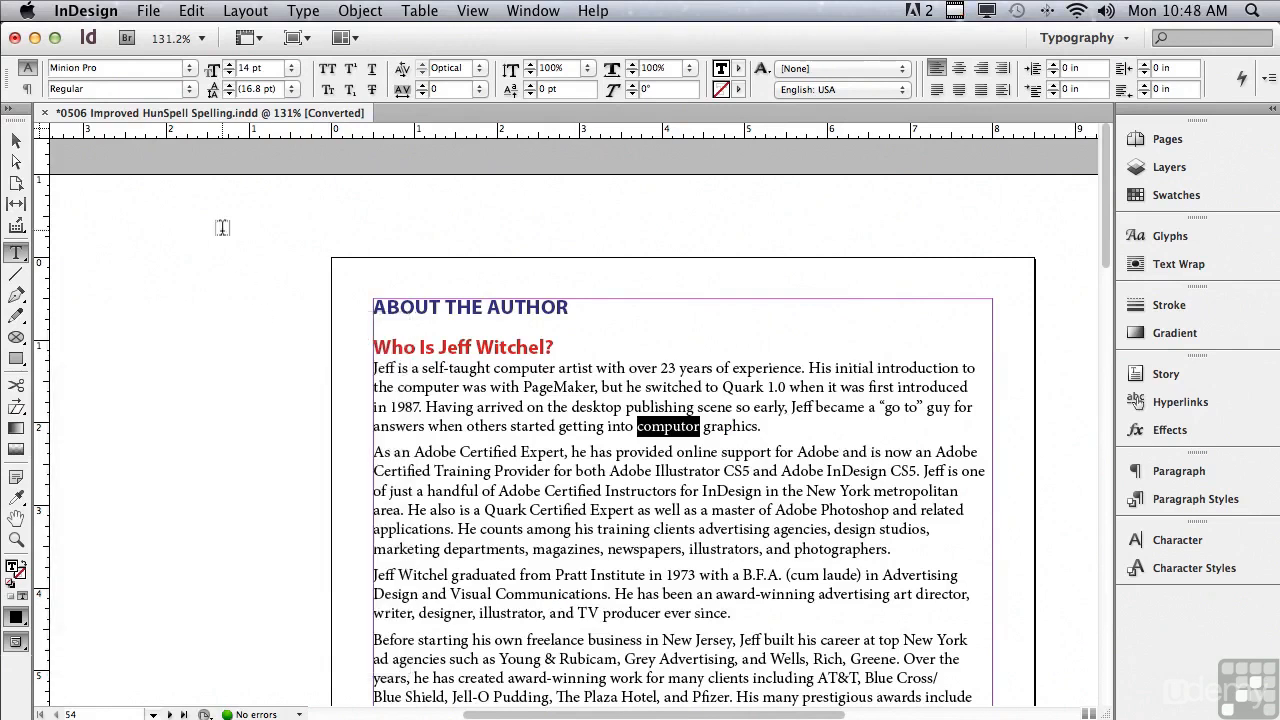
Turn on Dynamic Spelling, deselect the text and zoom in closely on "computor" in the first paragraph.
click(190, 14)
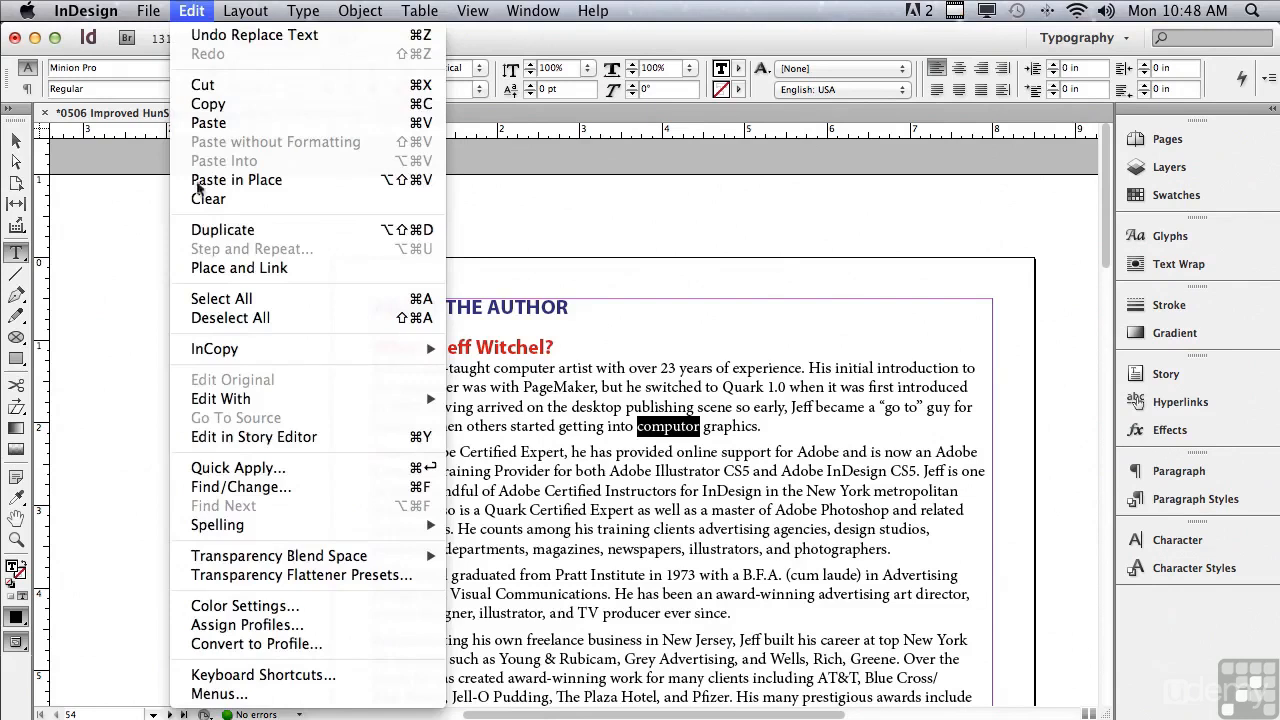
mouse_move(250, 535)
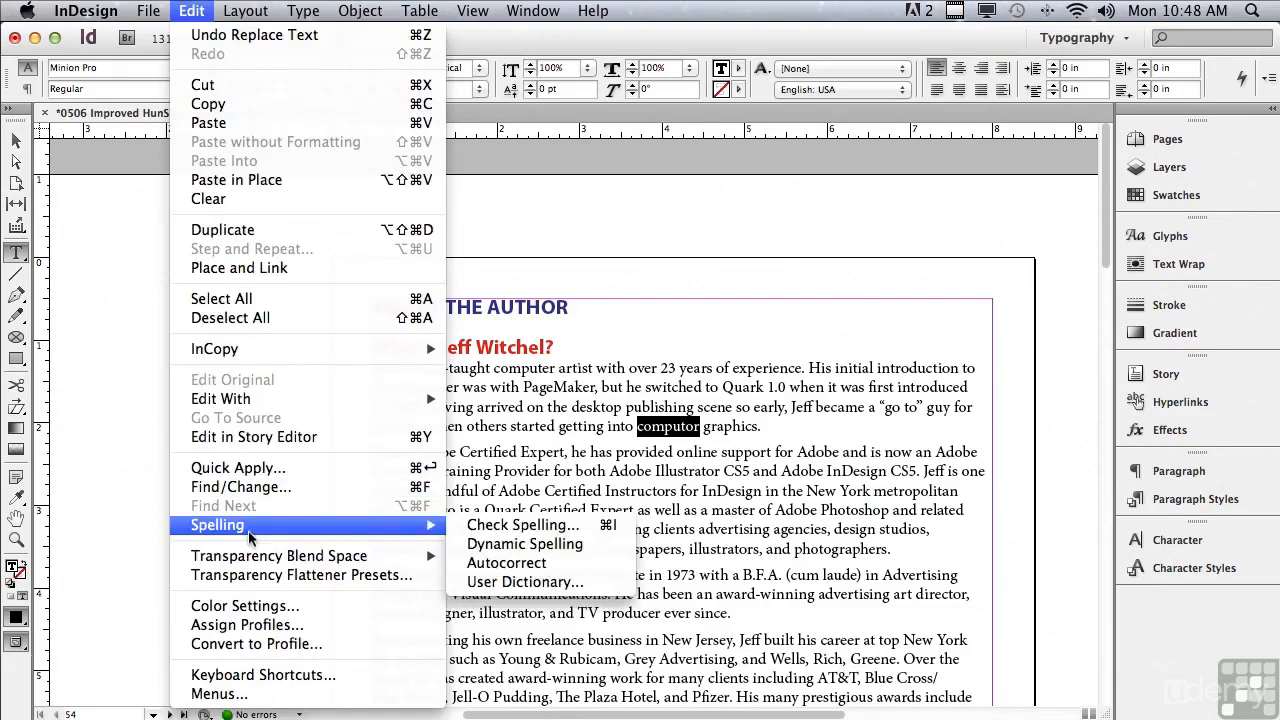
click(488, 546)
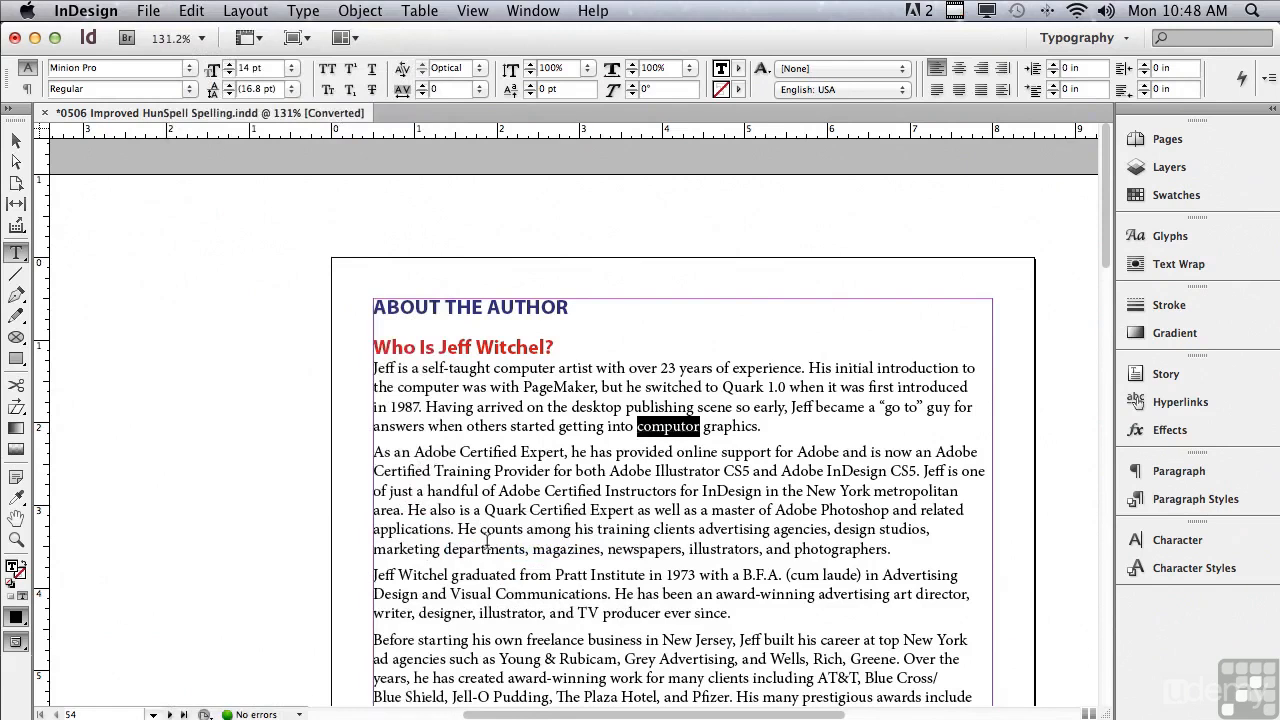
click(275, 486)
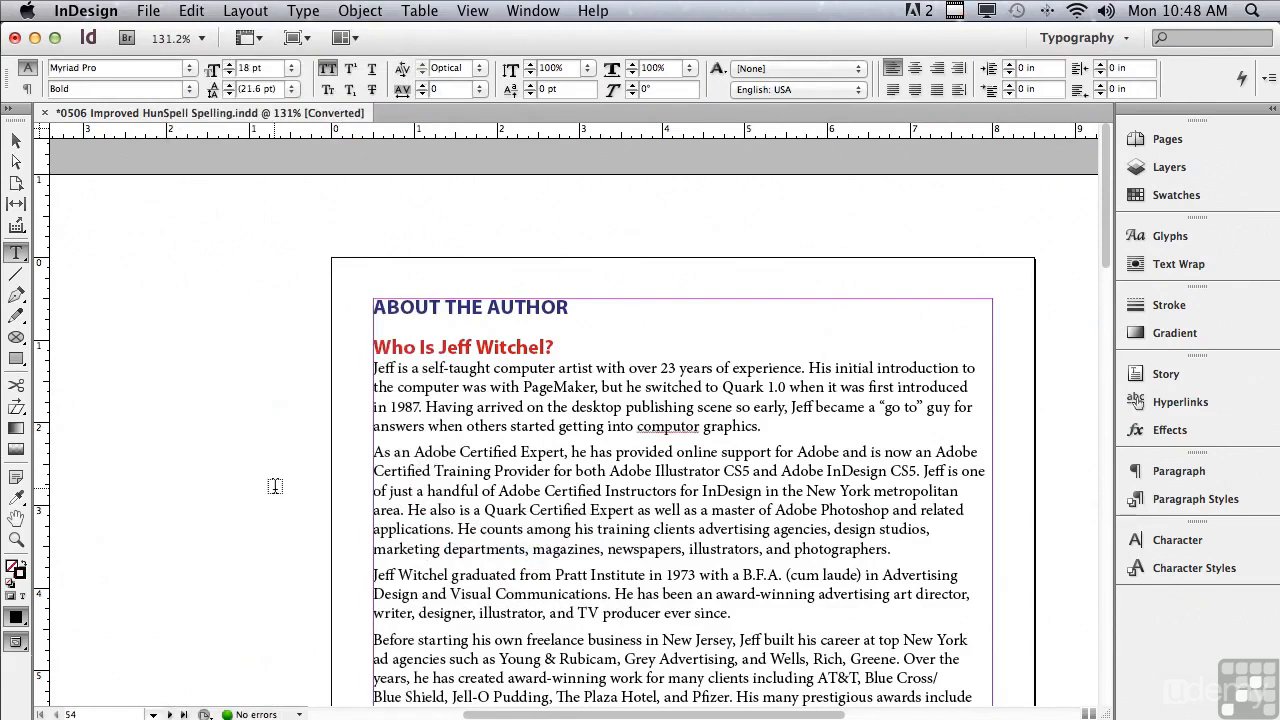
click(16, 539)
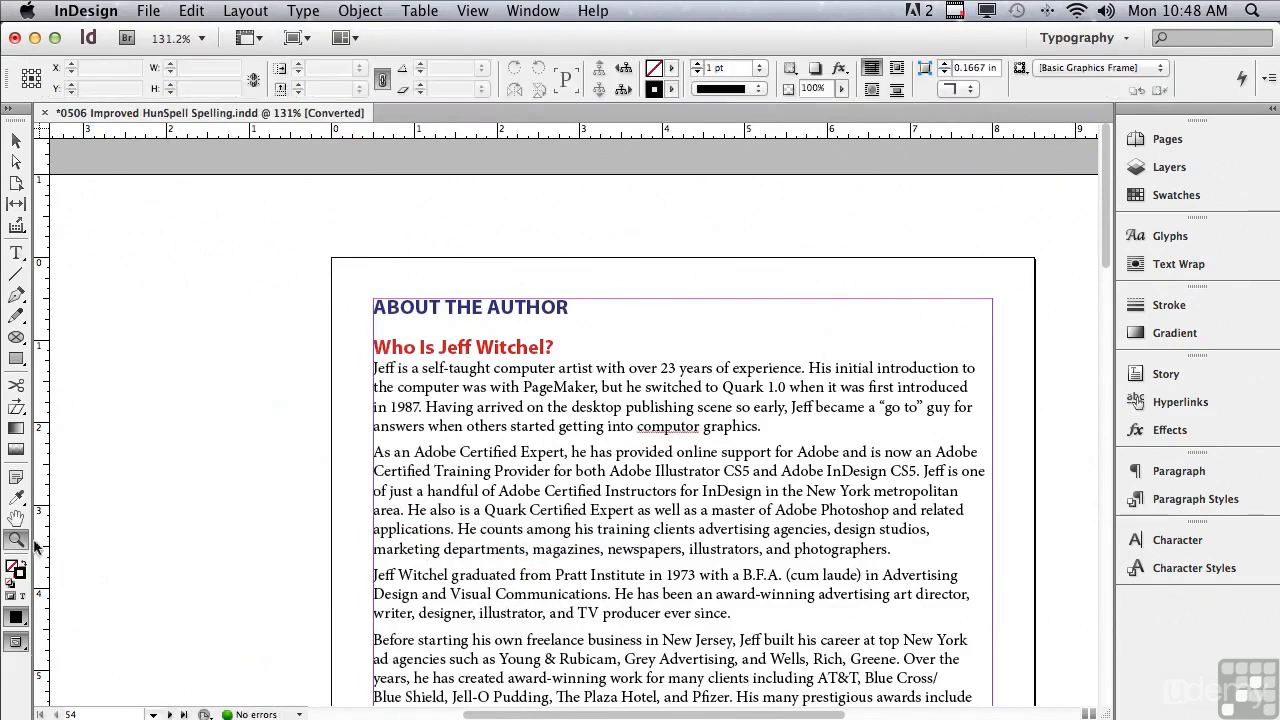
drag(614, 404, 717, 460)
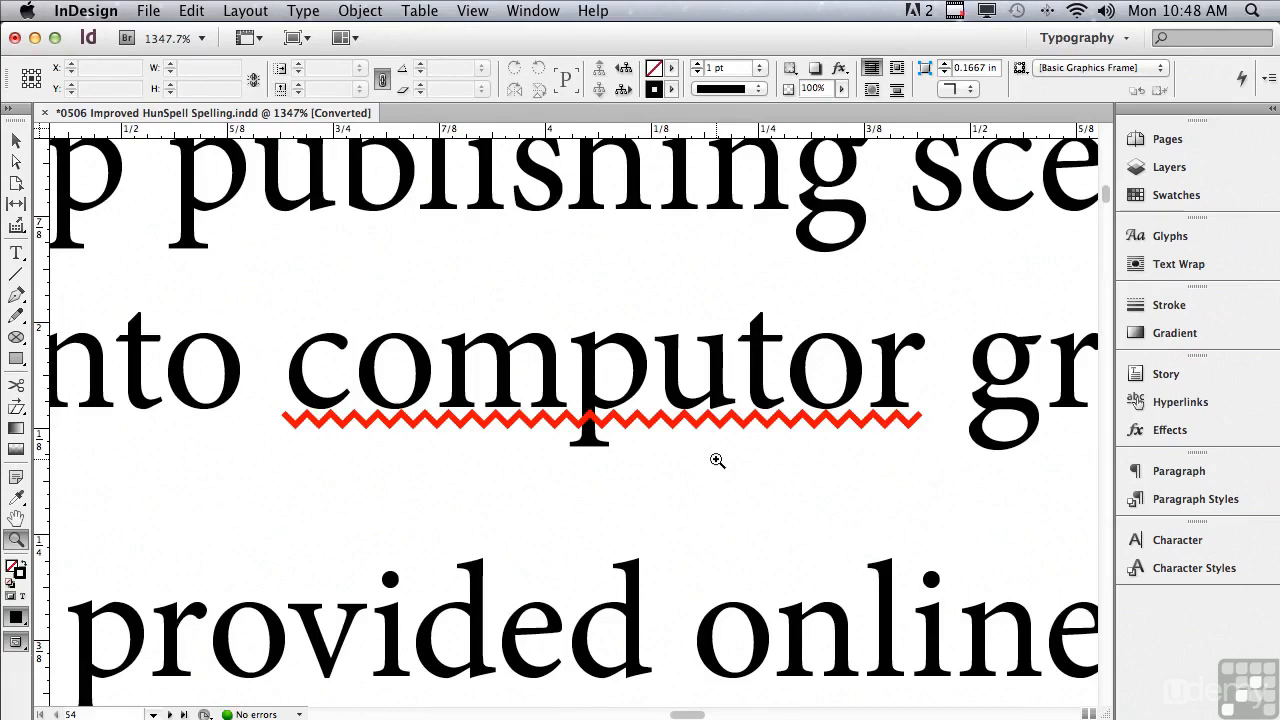
Turn off Dynamic Spelling for the document.
click(191, 11)
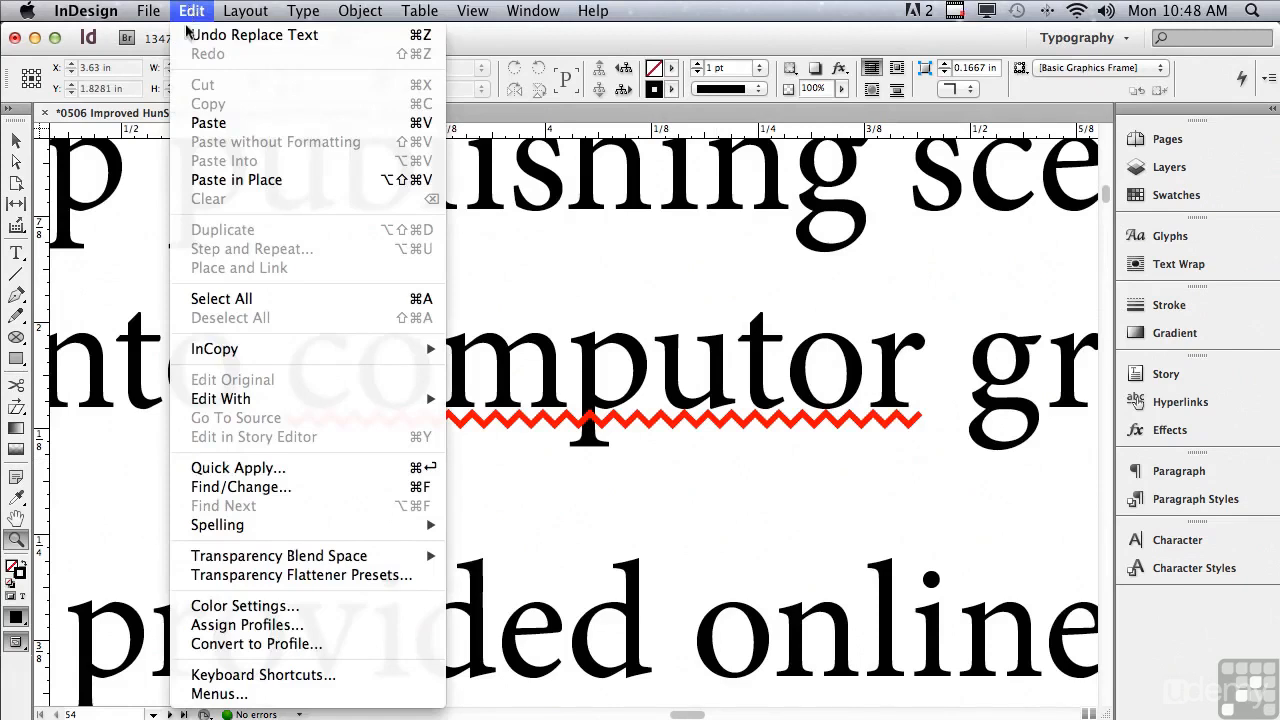
mouse_move(246, 528)
click(474, 545)
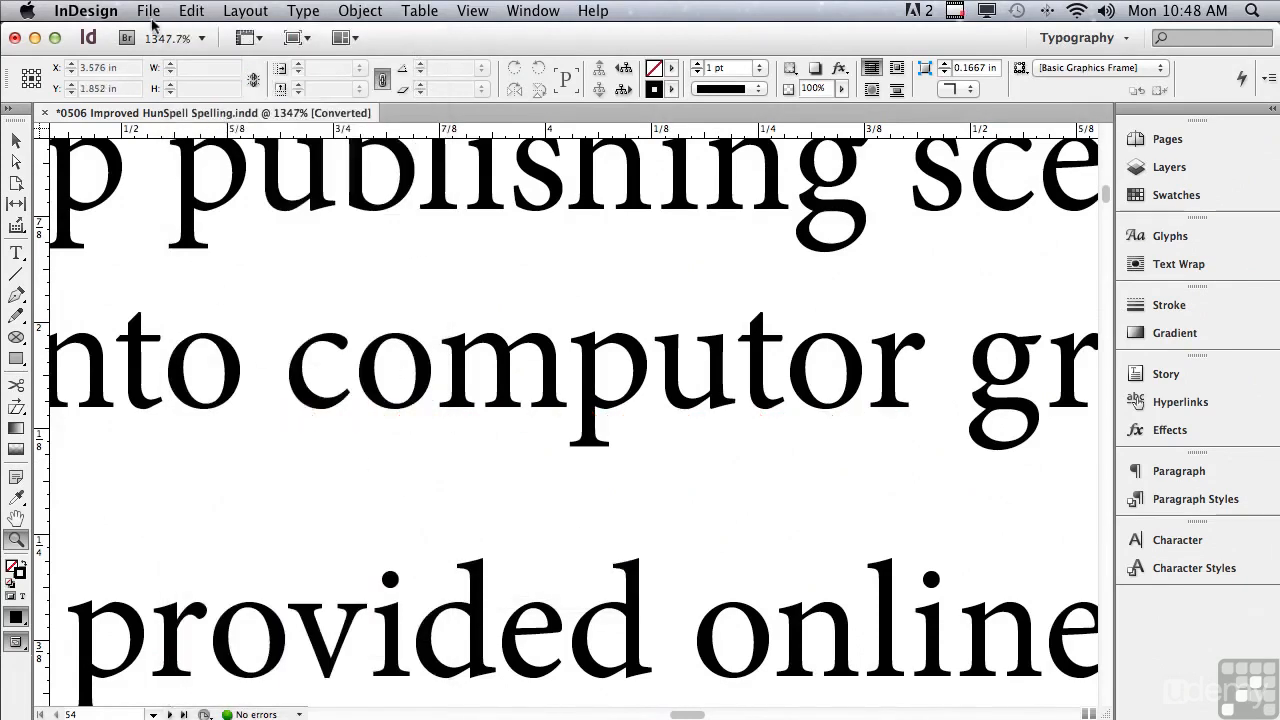
Turn on Autocorrect among the spelling options.
click(187, 11)
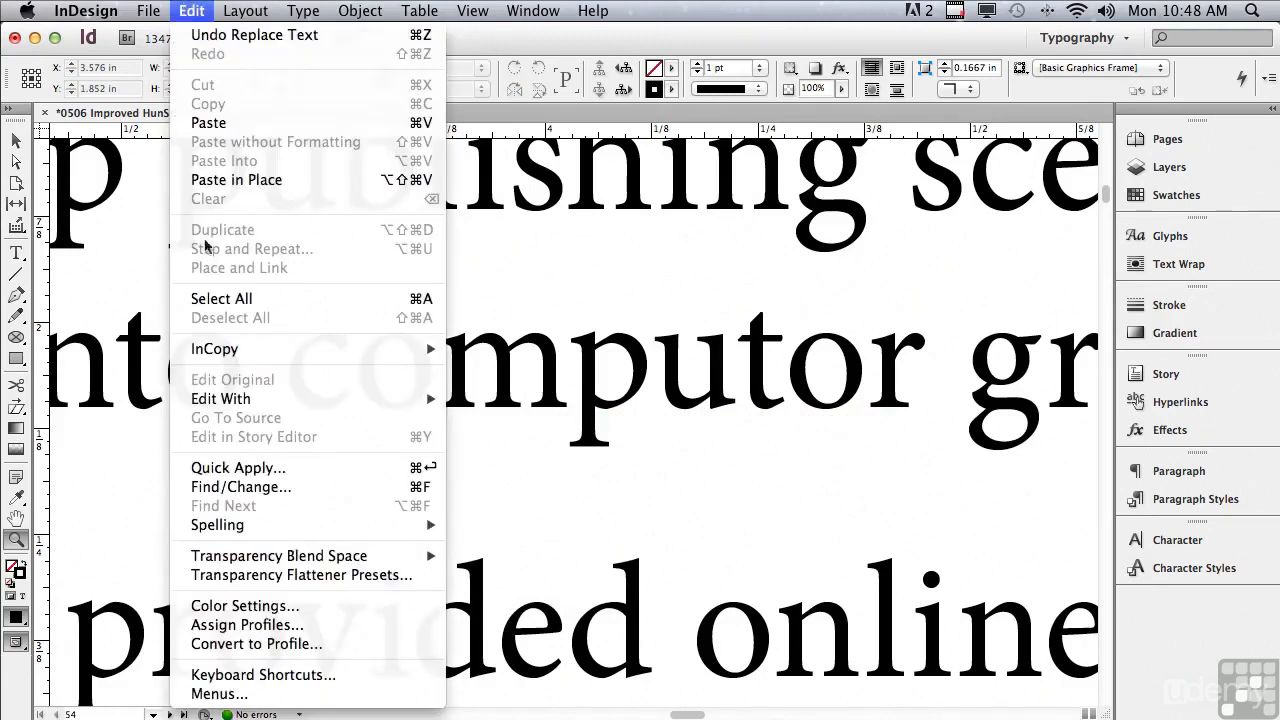
mouse_move(244, 524)
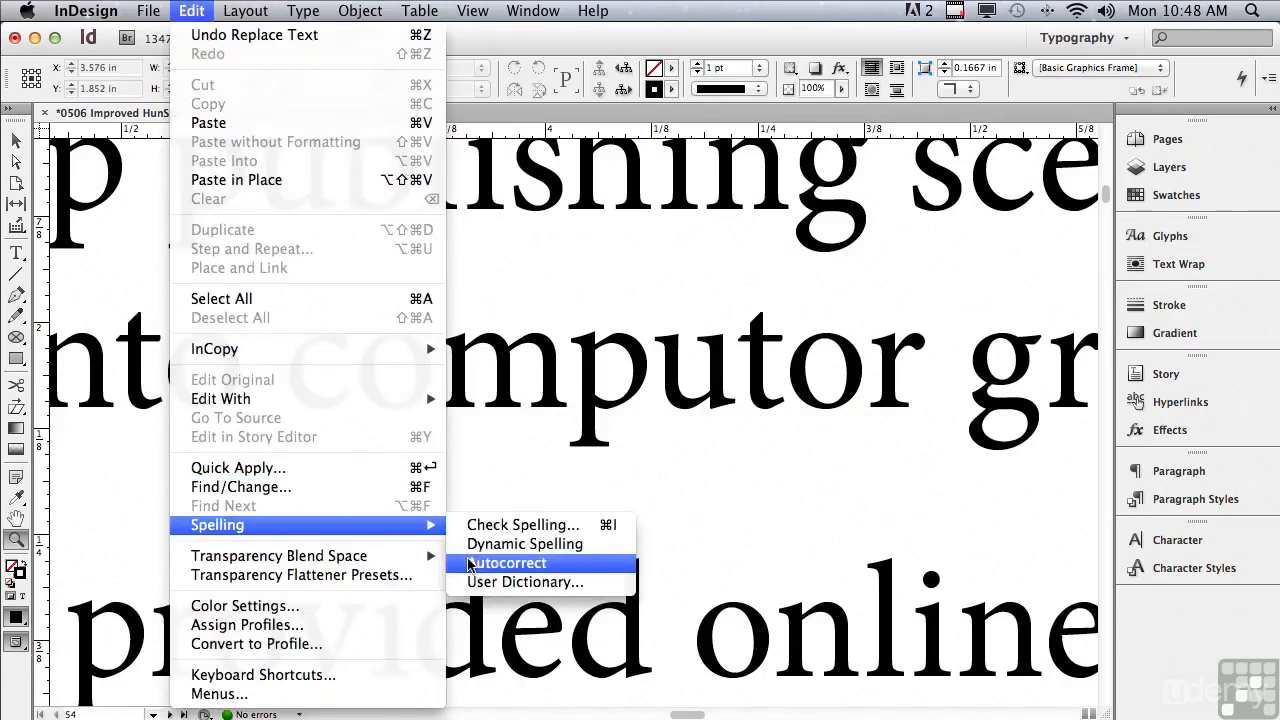
click(470, 563)
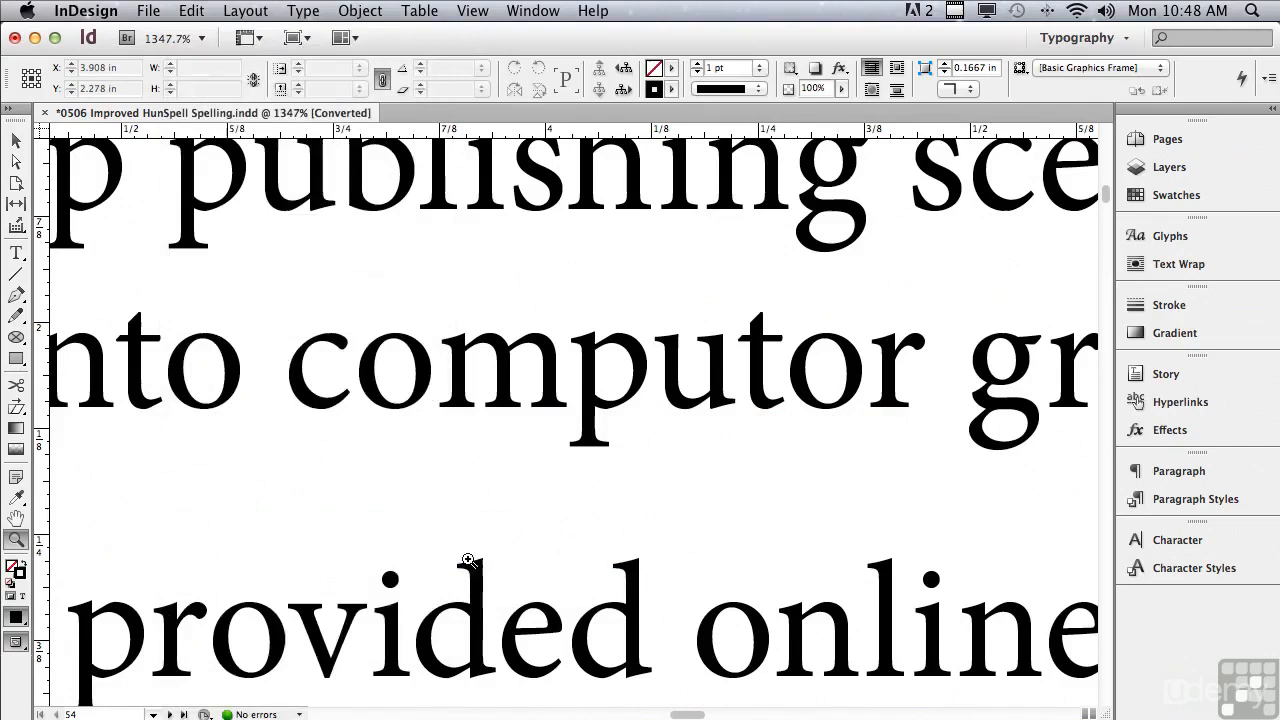
Turn the Autocorrect spelling option back off.
click(192, 11)
mouse_move(250, 522)
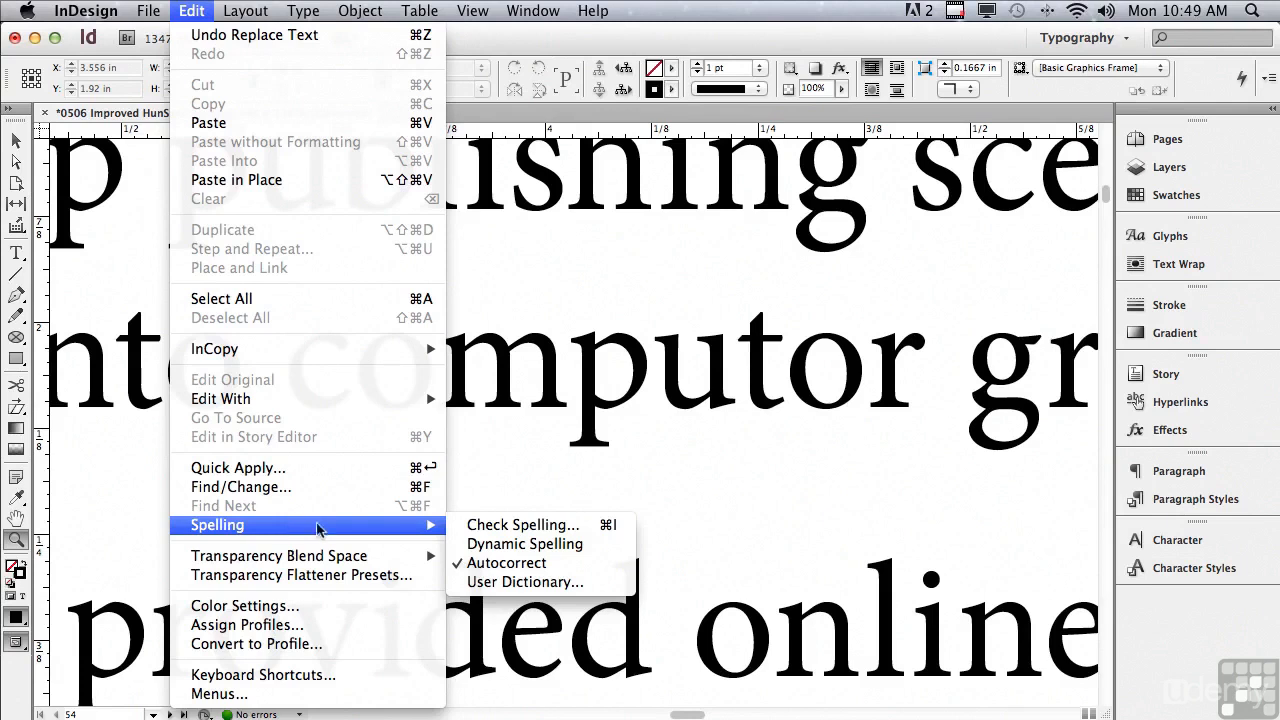
click(456, 566)
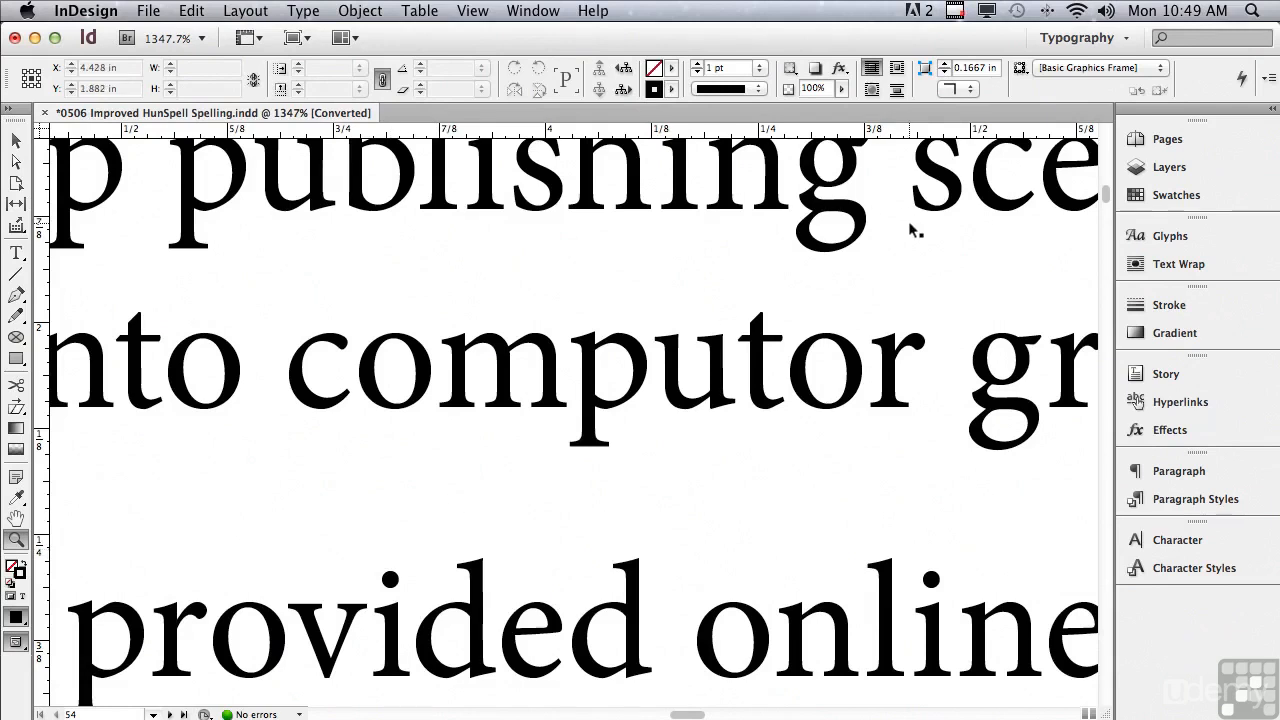
On the "More About Spelling" page, set the language of the word "pate" in the third paragraph to French.
key(super+0)
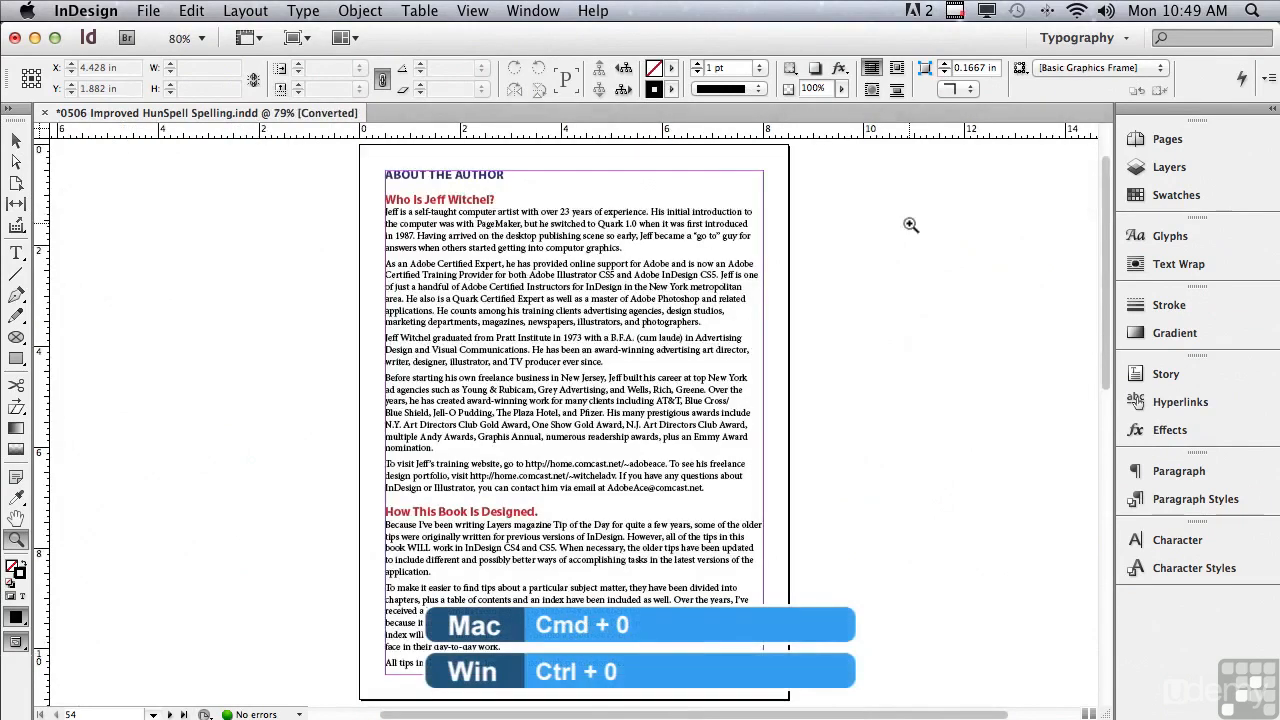
drag(1105, 232, 1093, 313)
scroll(1093, 313, down, 5)
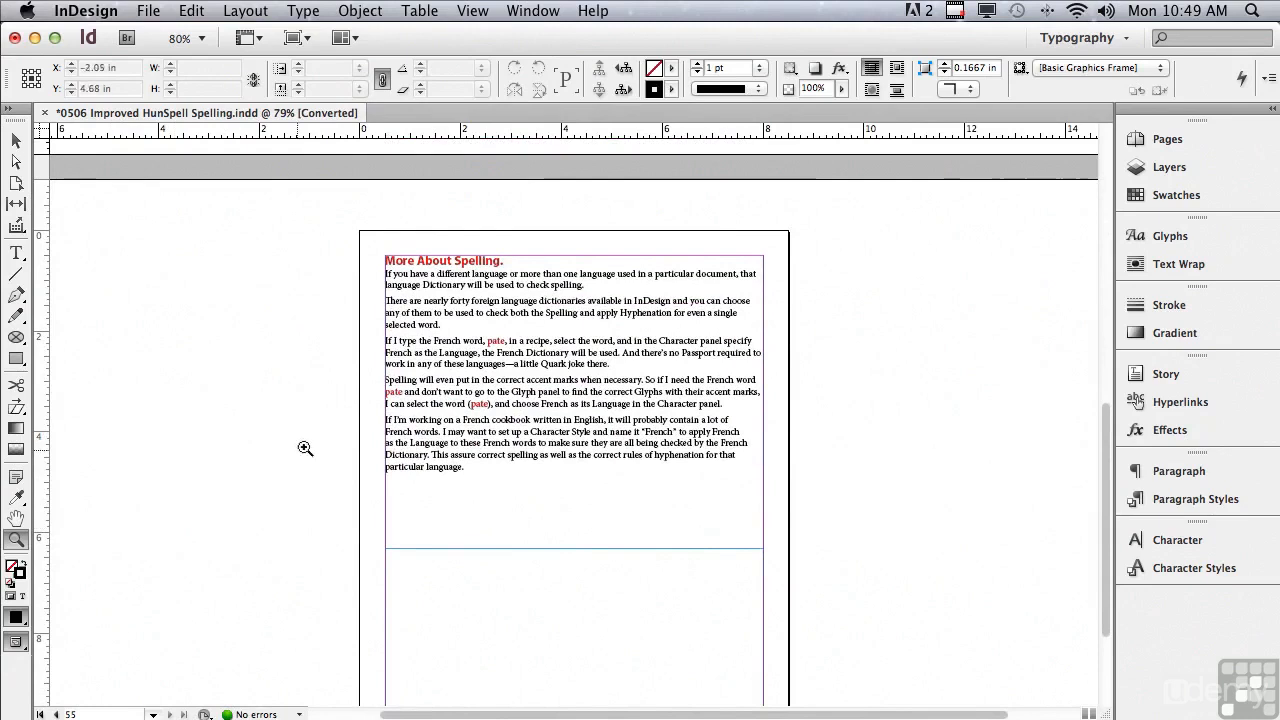
drag(370, 404, 820, 330)
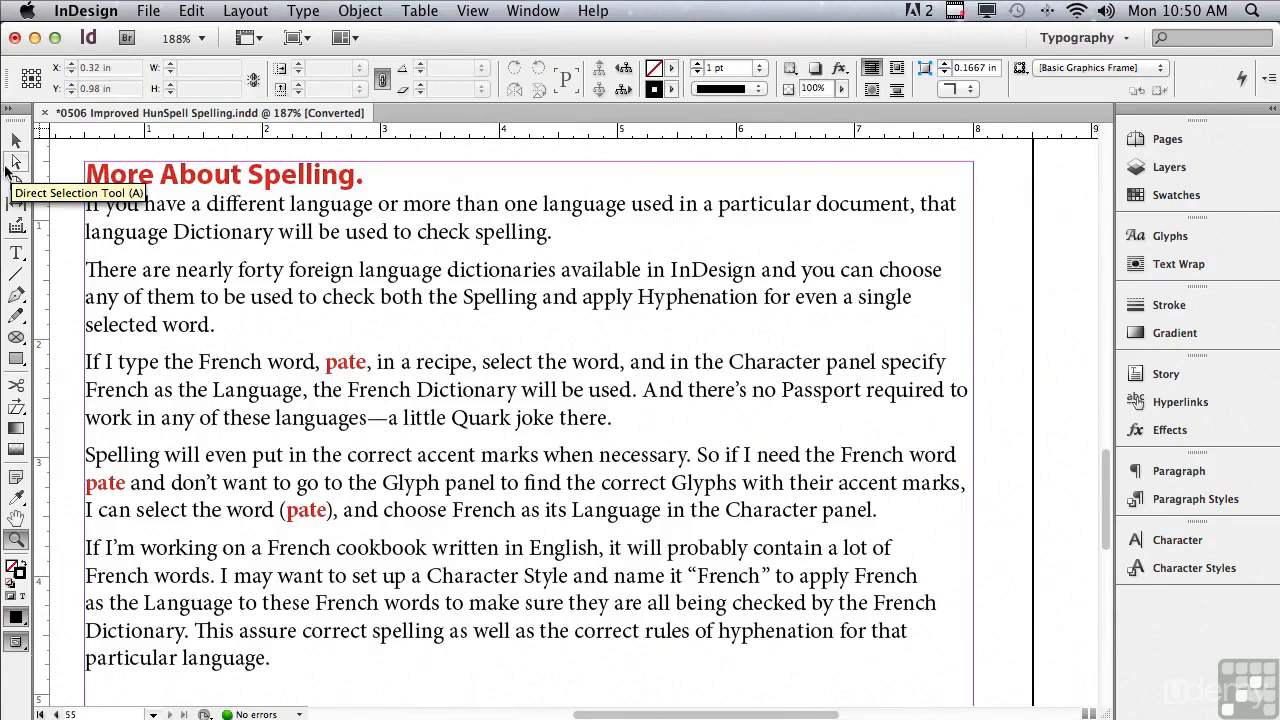
click(16, 252)
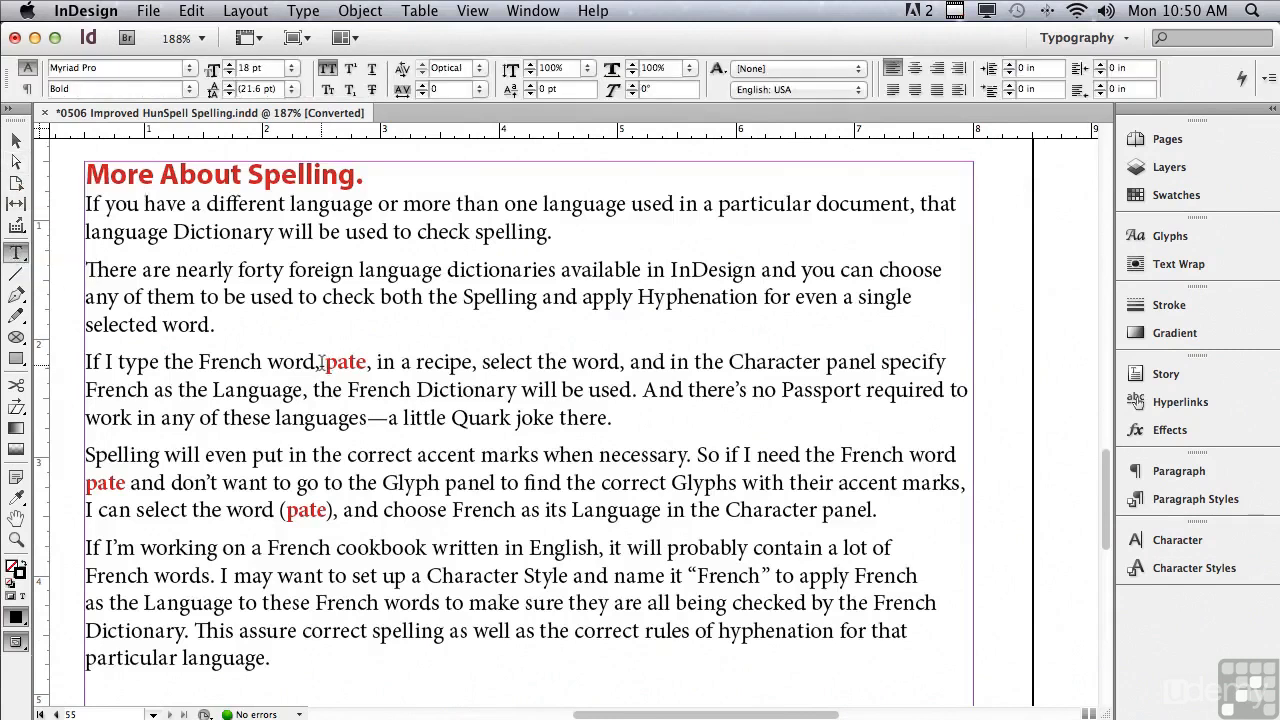
drag(327, 363, 367, 364)
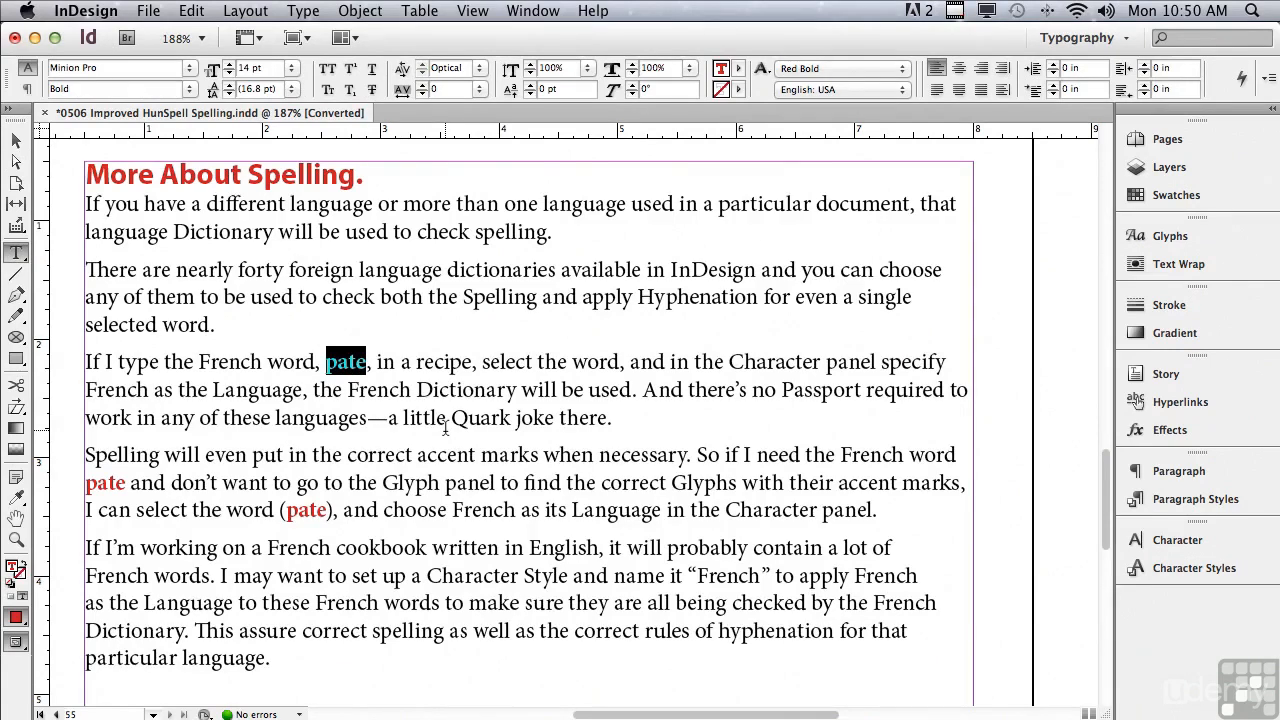
click(1176, 541)
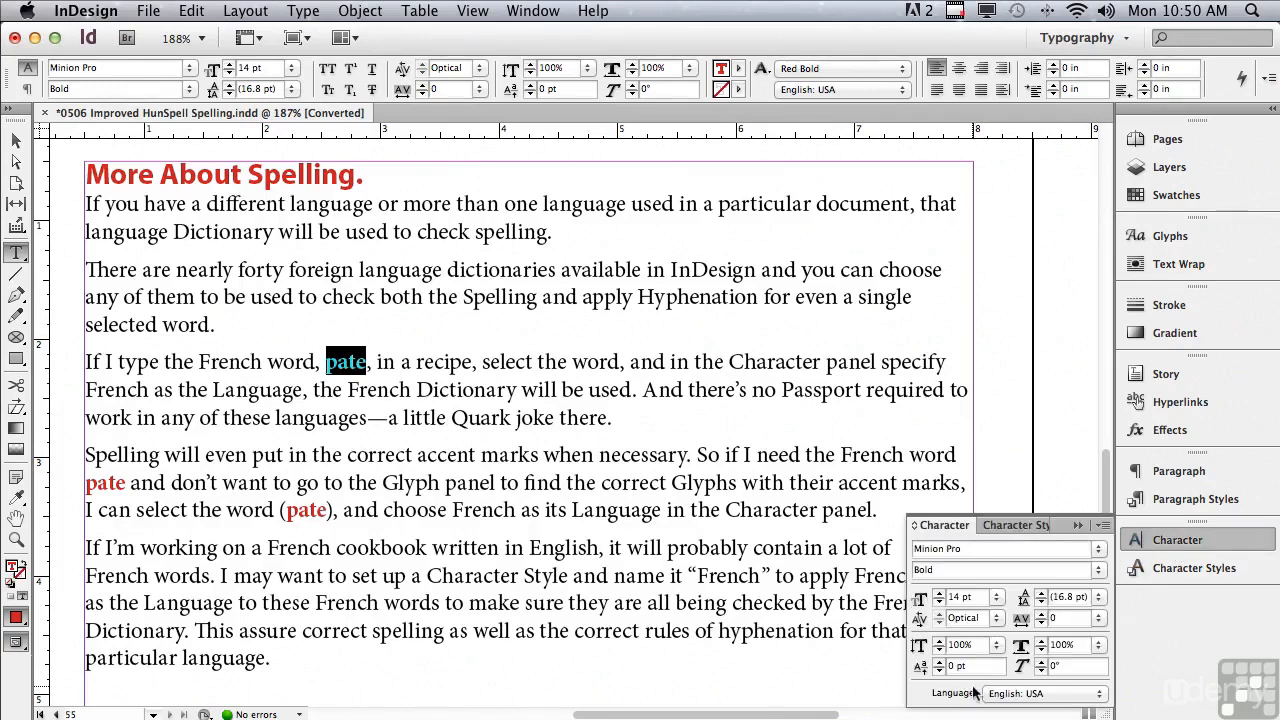
click(1009, 700)
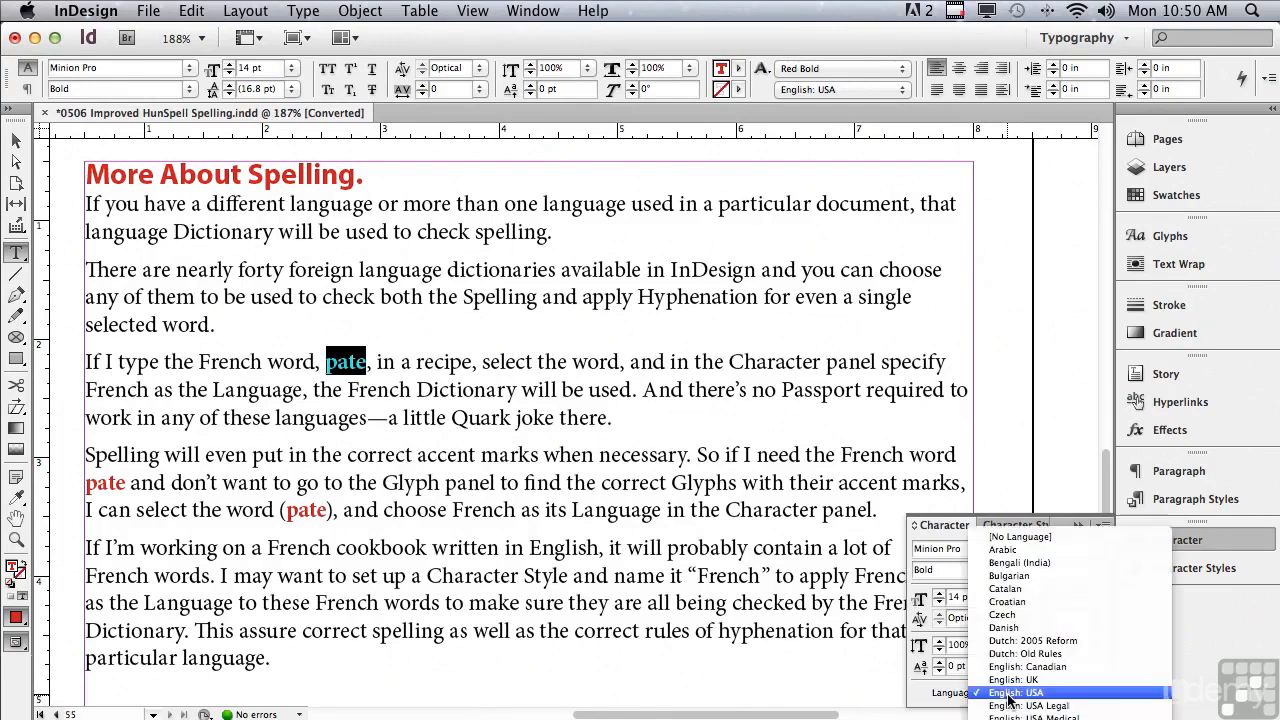
mouse_move(1012, 718)
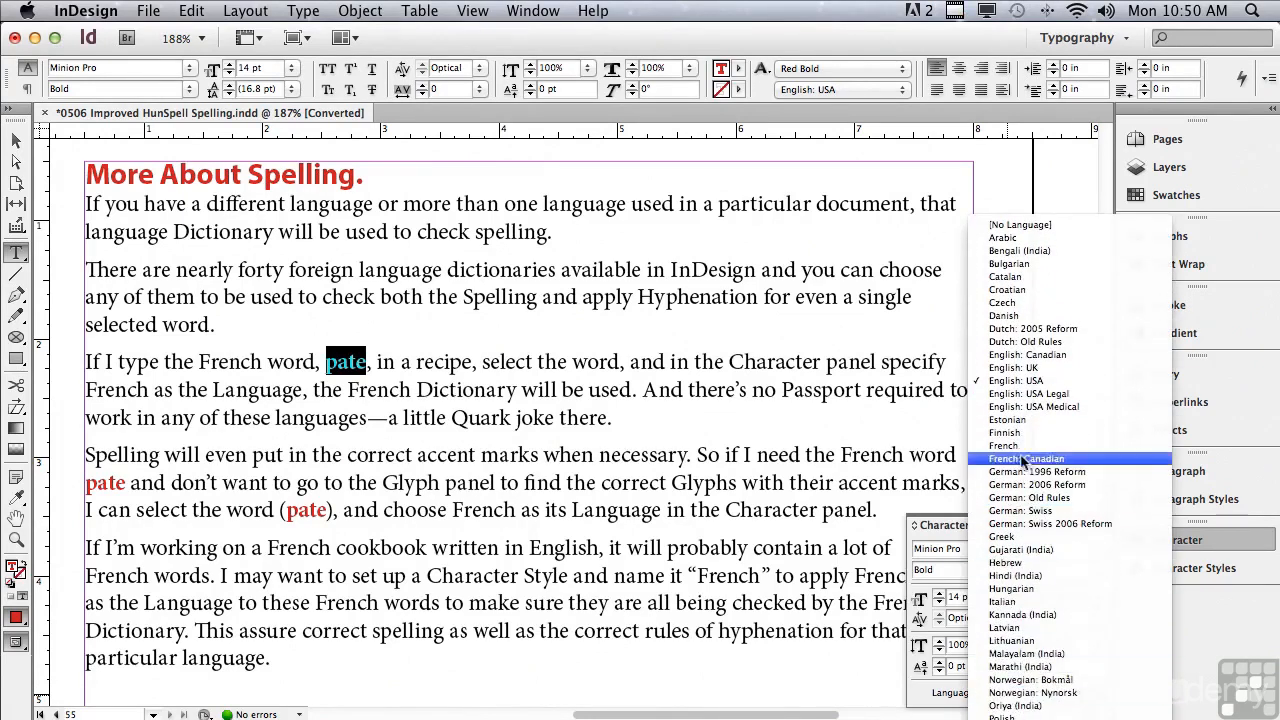
click(1016, 443)
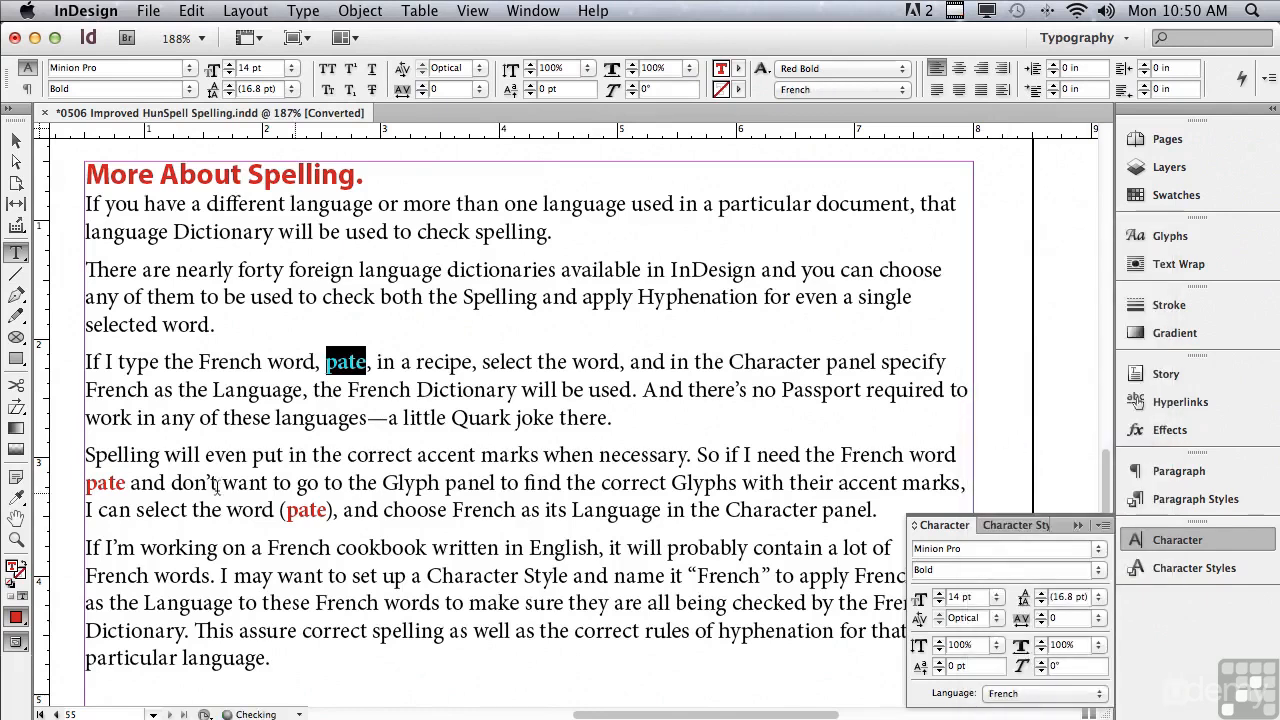
Set the language of the first "pate" in the "Spelling will even put in" paragraph to French.
drag(85, 483, 126, 484)
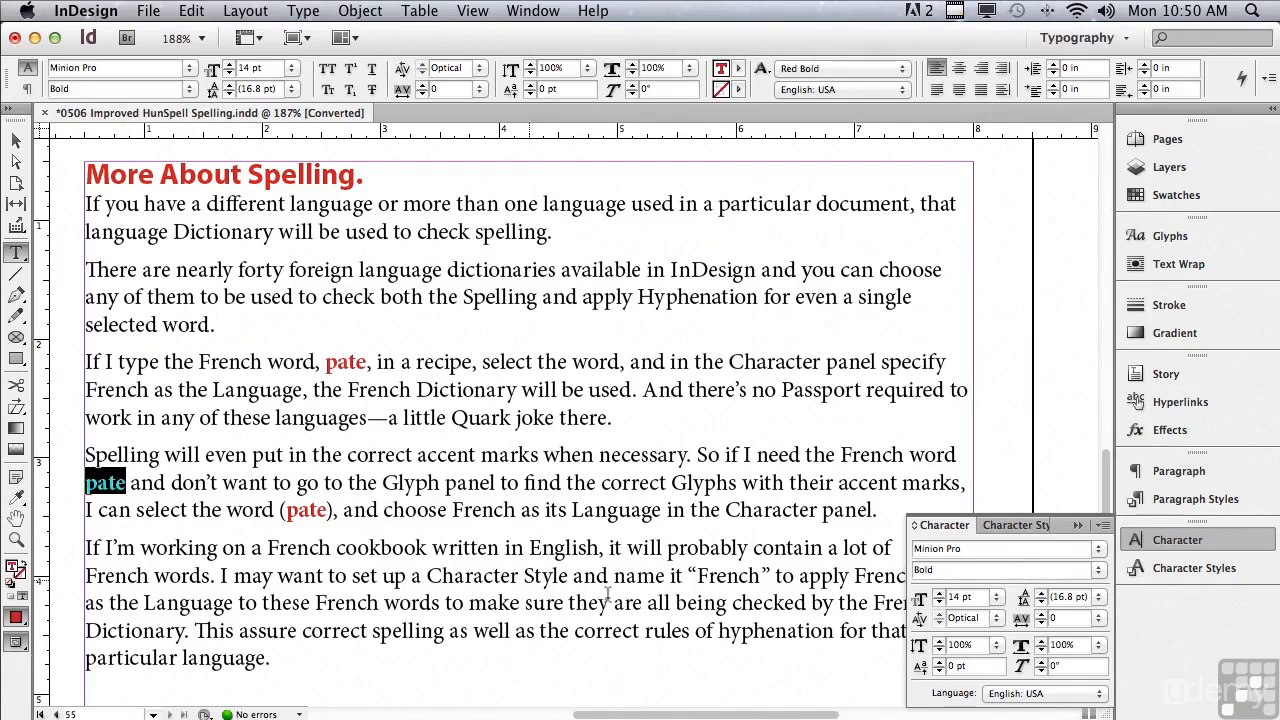
click(1036, 693)
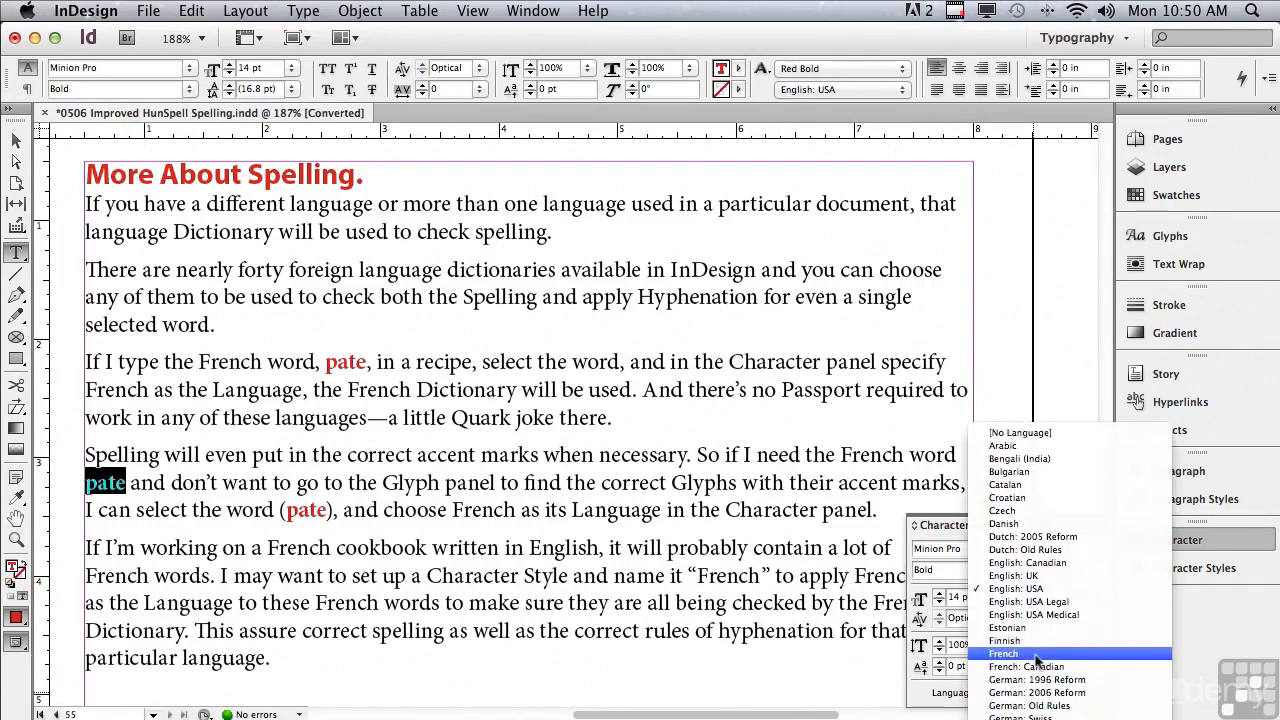
click(1036, 653)
Set the language of the parenthesised "pate" in the "Spelling will even put in" paragraph to French, then deselect the word.
drag(287, 510, 322, 510)
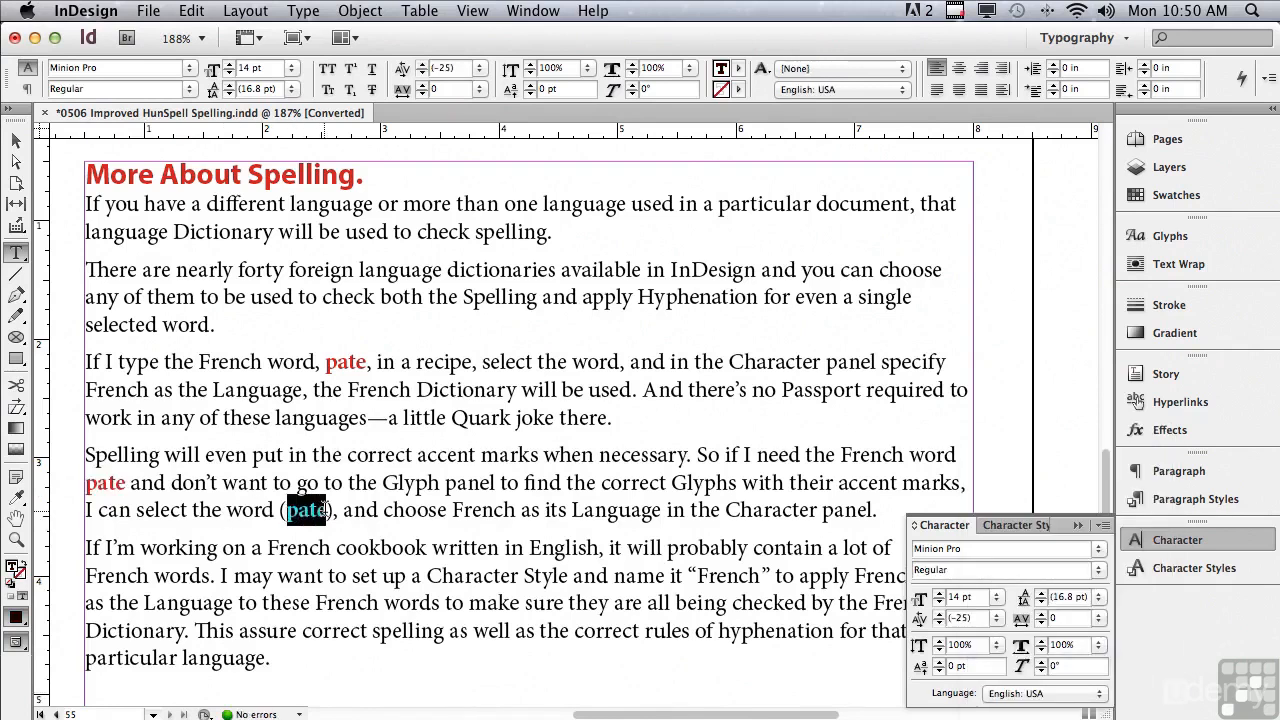
click(1061, 697)
mouse_move(1060, 718)
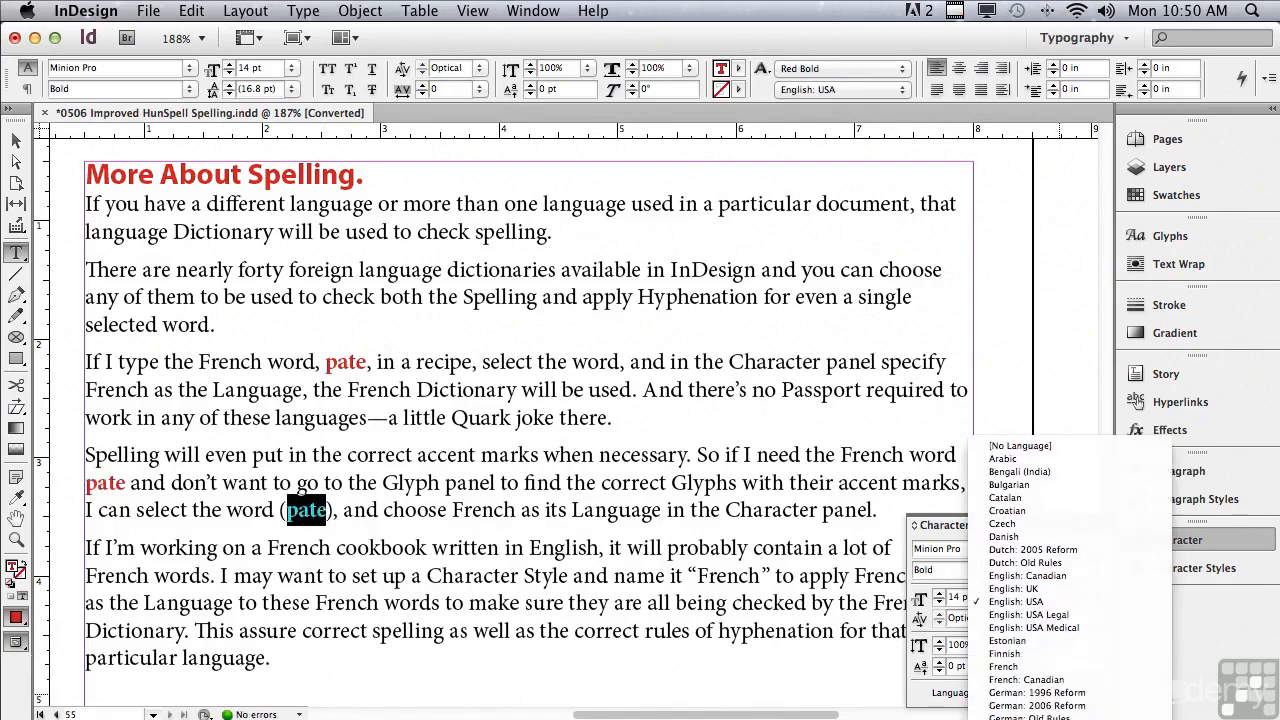
click(1038, 670)
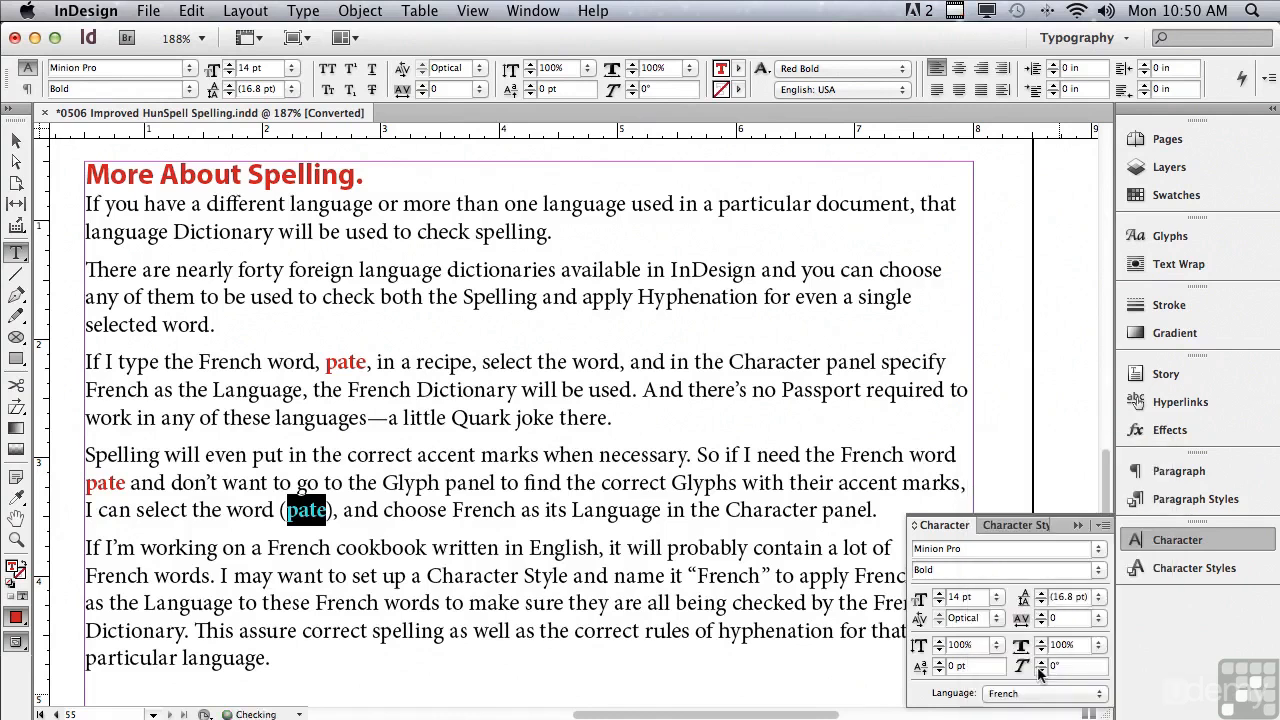
click(88, 363)
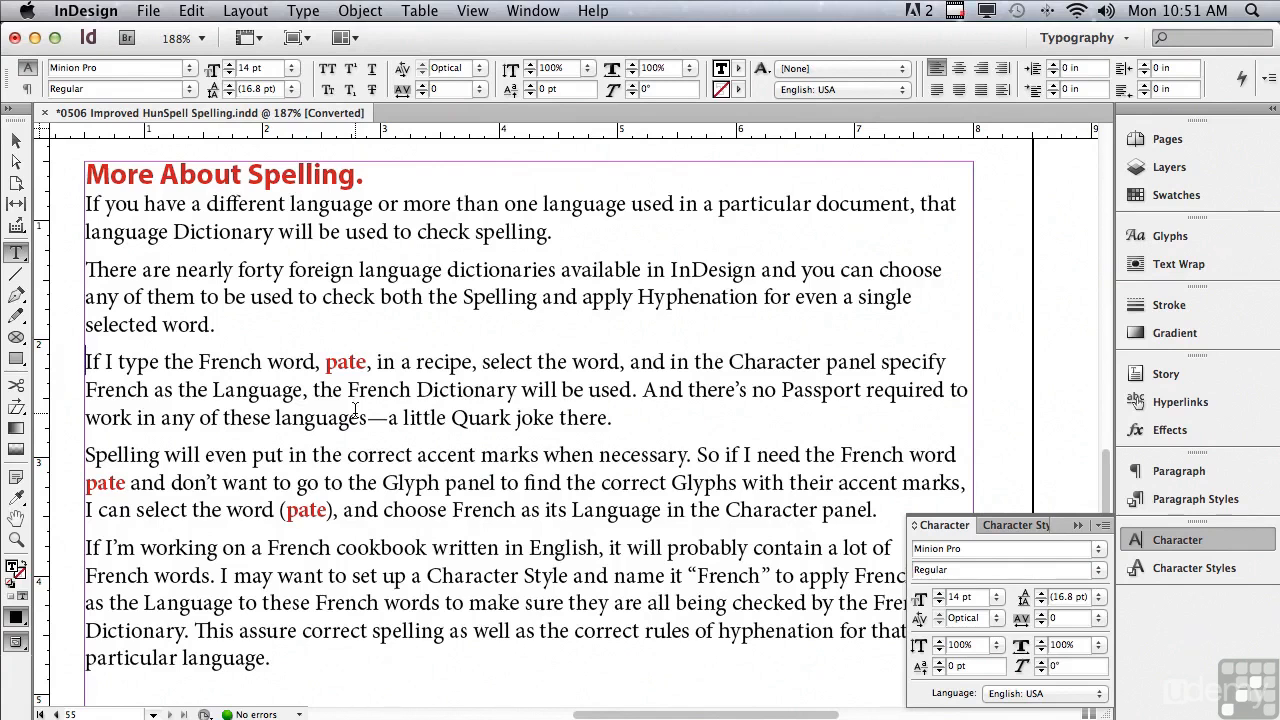
Look at the available Minion Pro glyphs and check the language assigned to "pate" in the third paragraph.
click(1152, 238)
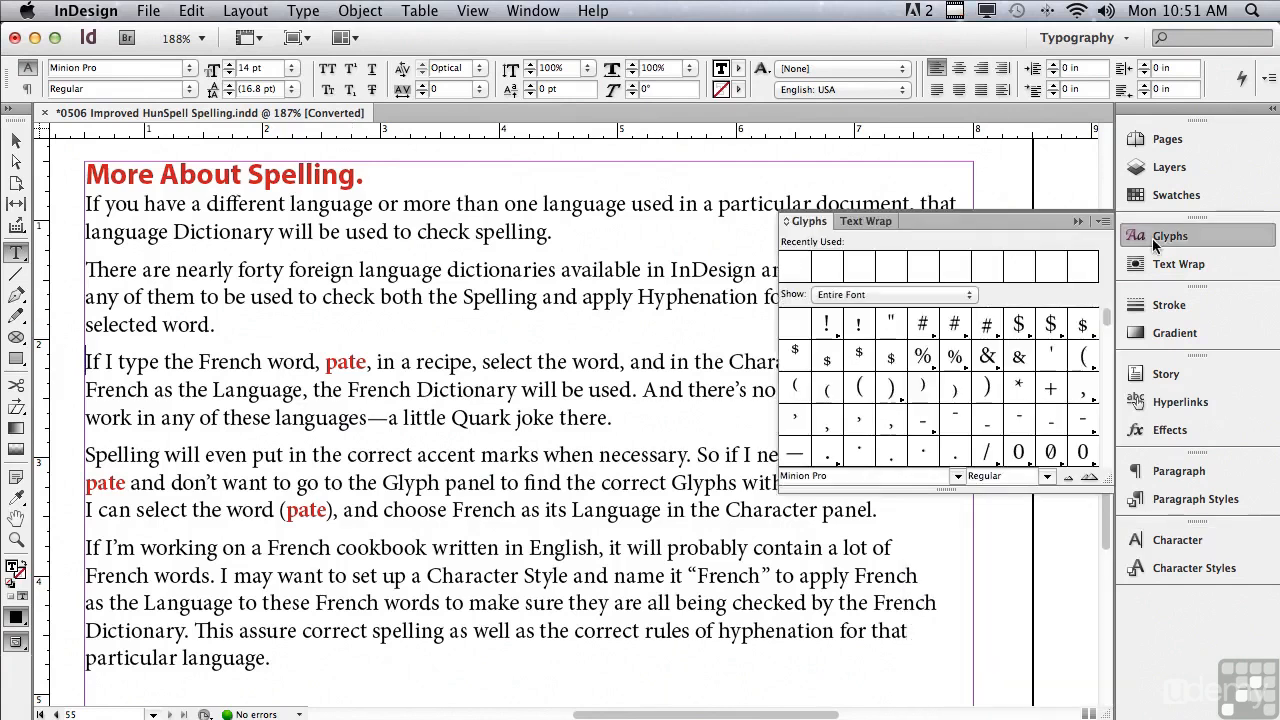
click(1076, 220)
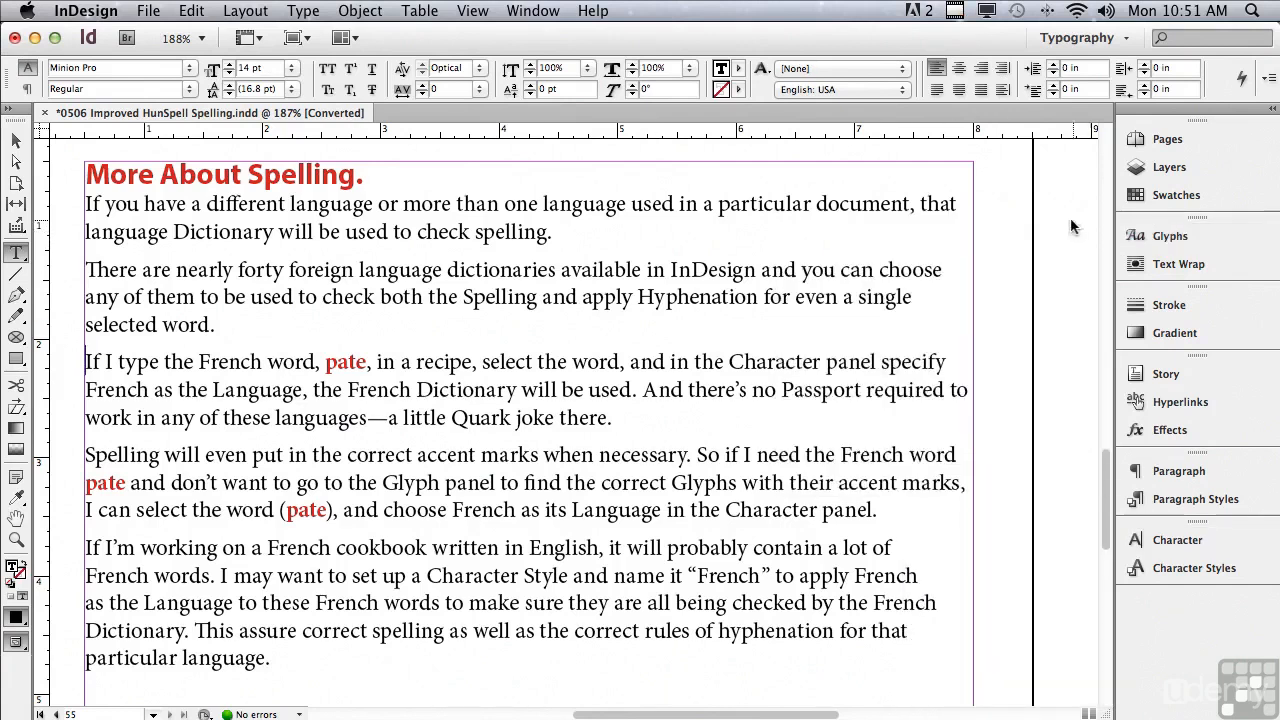
drag(325, 363, 369, 366)
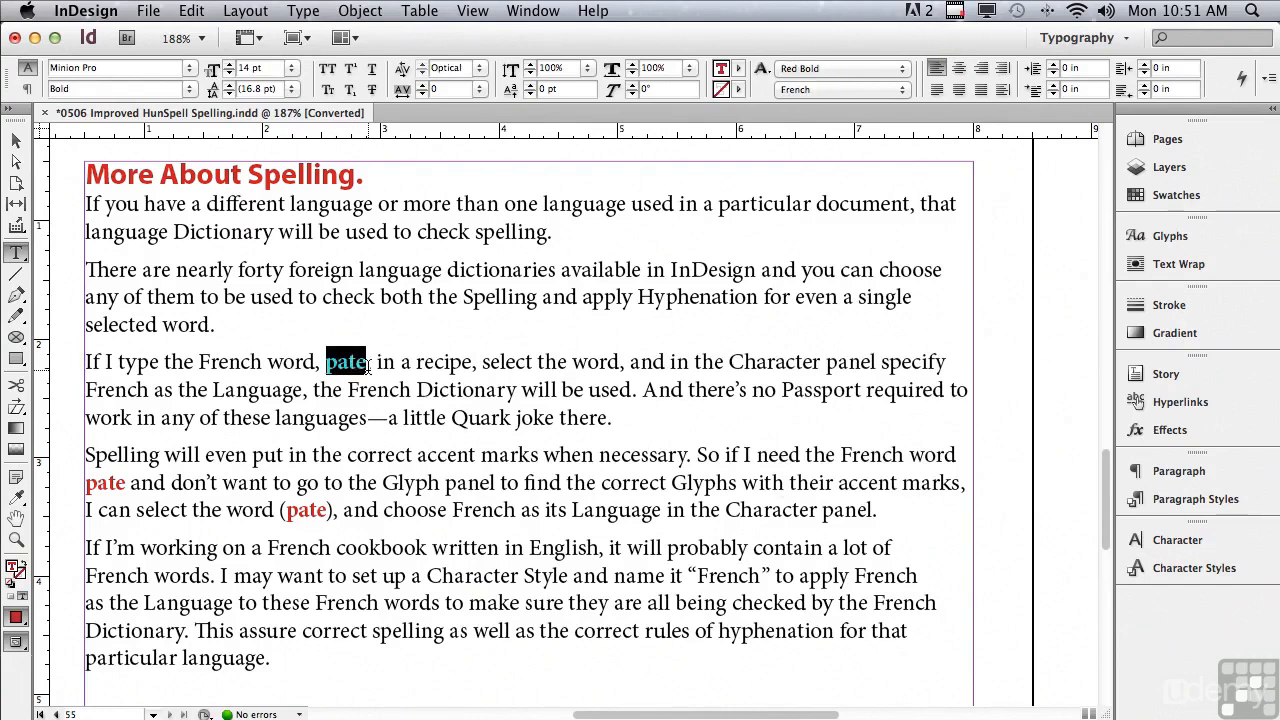
Spell-check the document from the third paragraph and replace all occurrences of "pate" with the suggested "pâté".
click(262, 362)
click(191, 10)
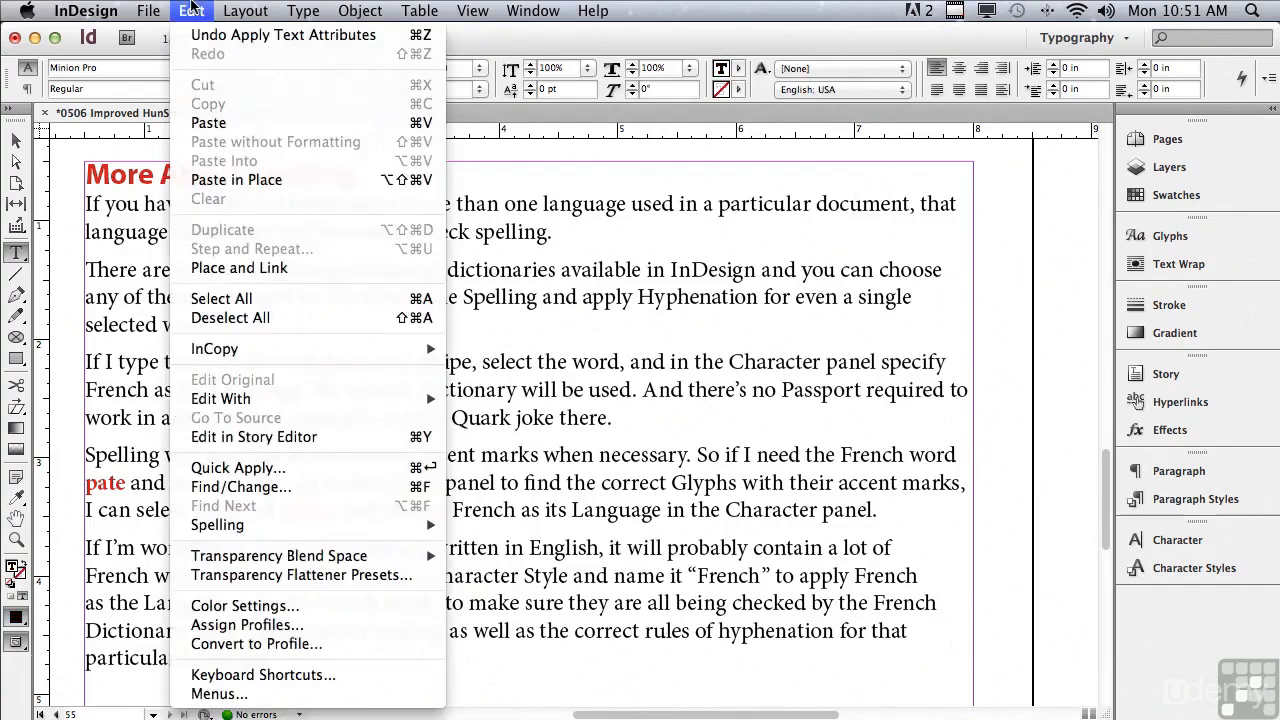
mouse_move(262, 524)
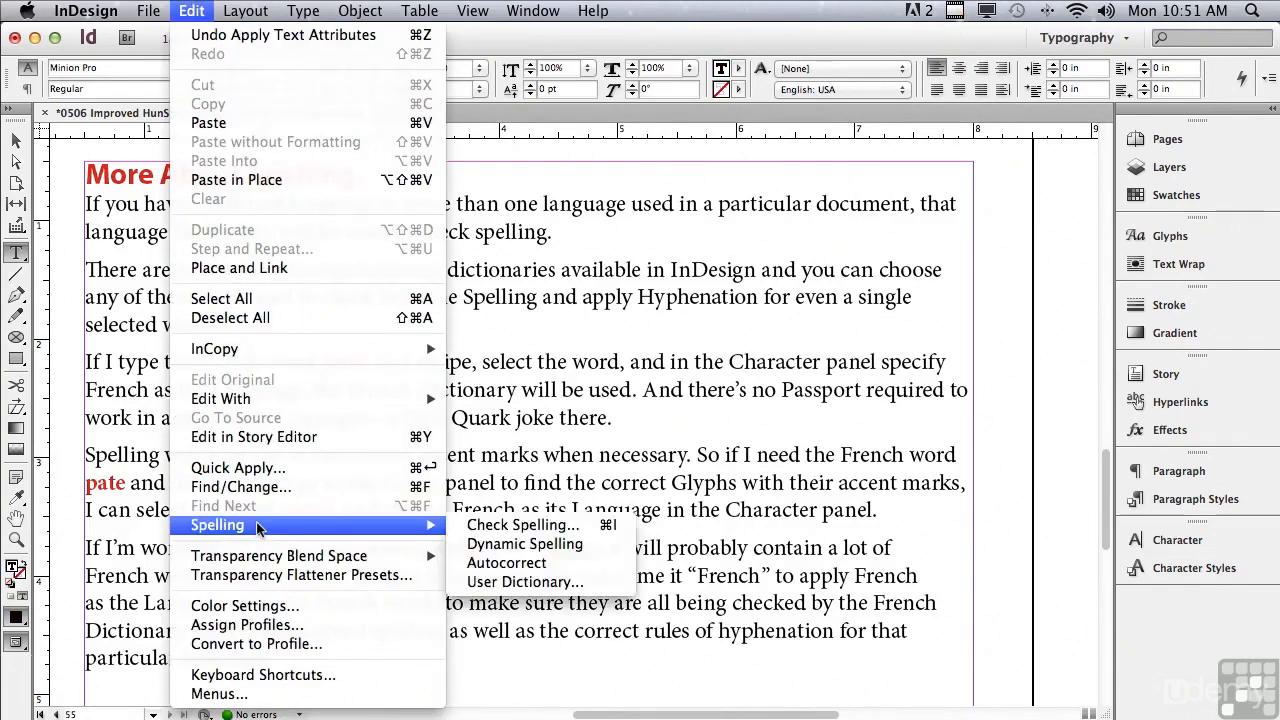
click(481, 525)
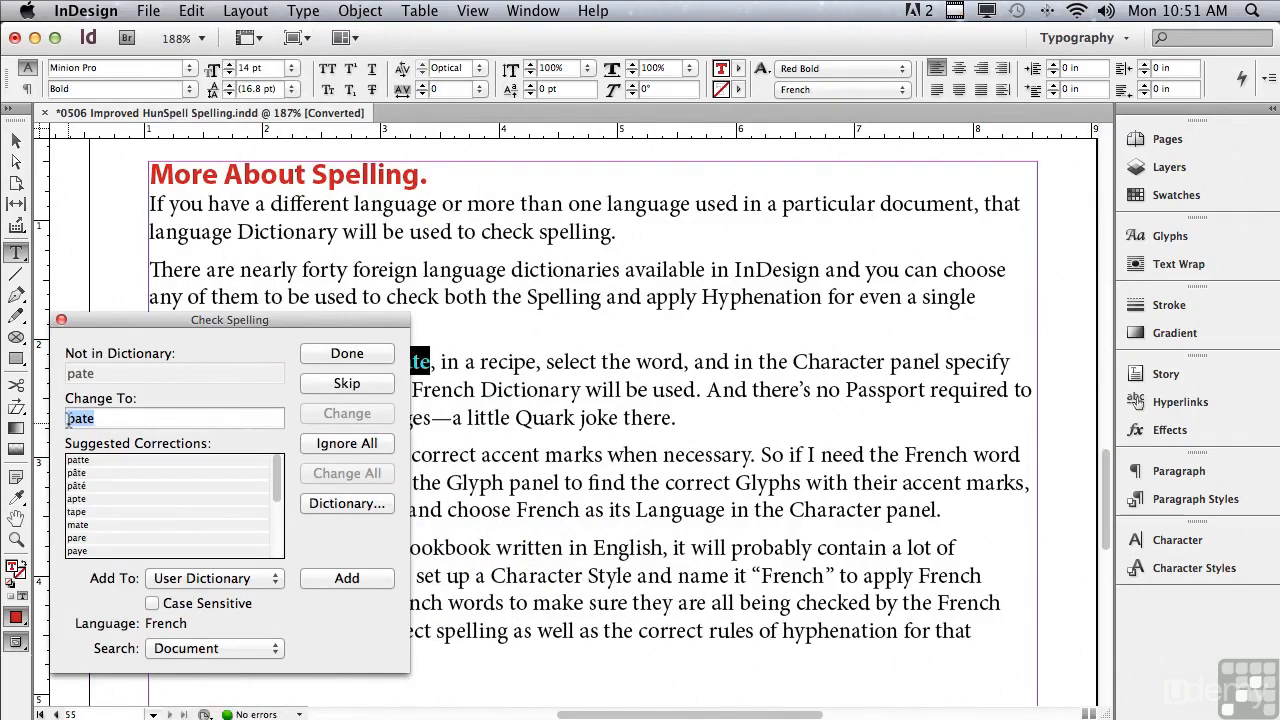
click(74, 486)
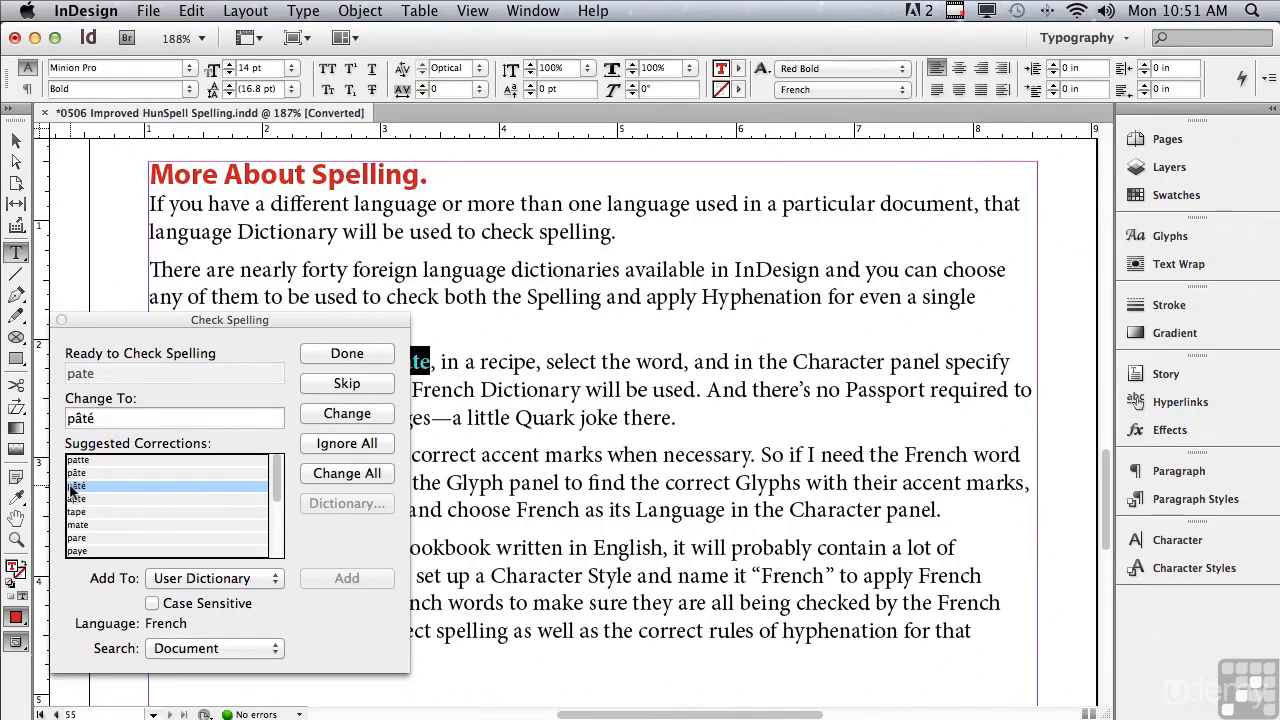
click(326, 472)
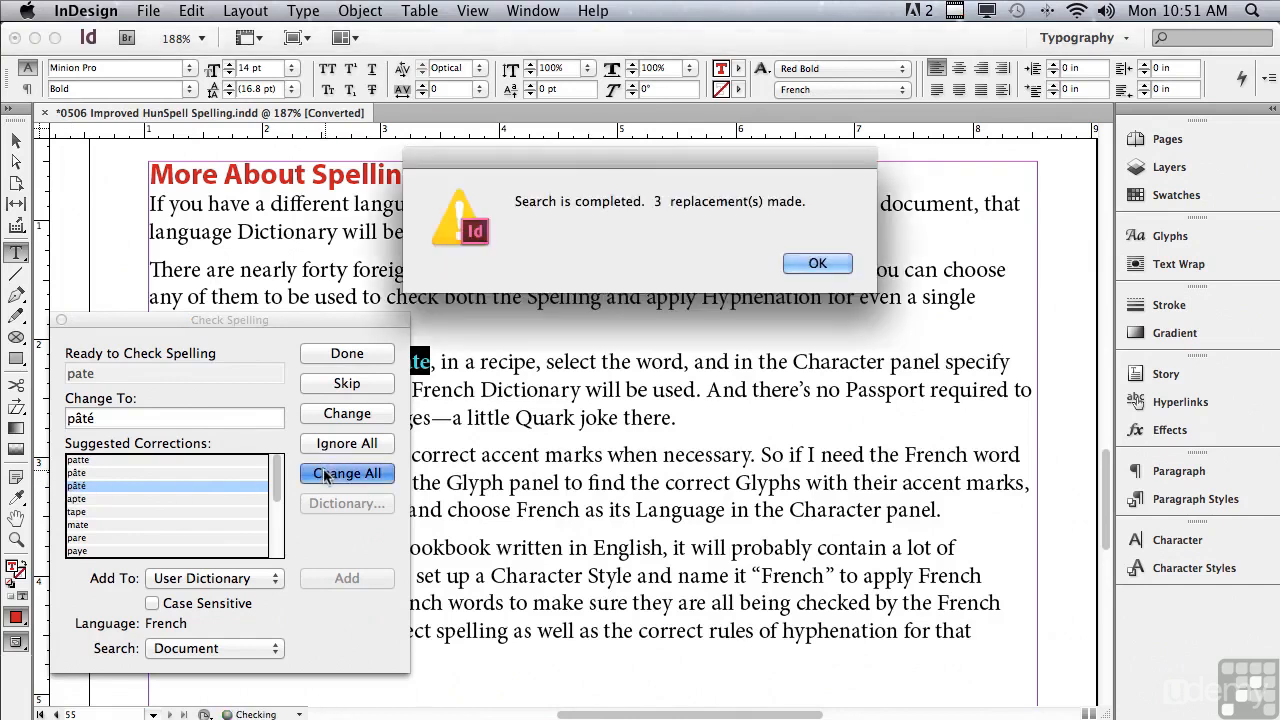
click(817, 263)
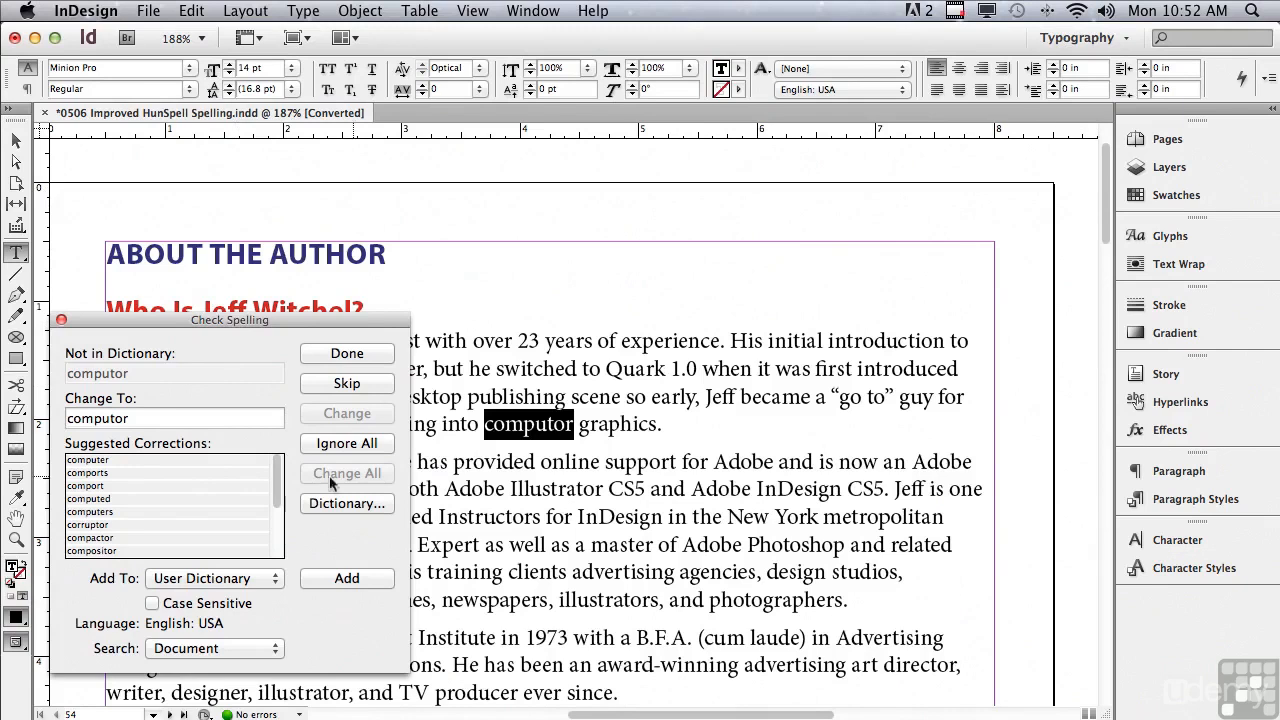
Replace all occurrences of the misspelled "computor" with the suggested "computer".
click(113, 458)
click(321, 471)
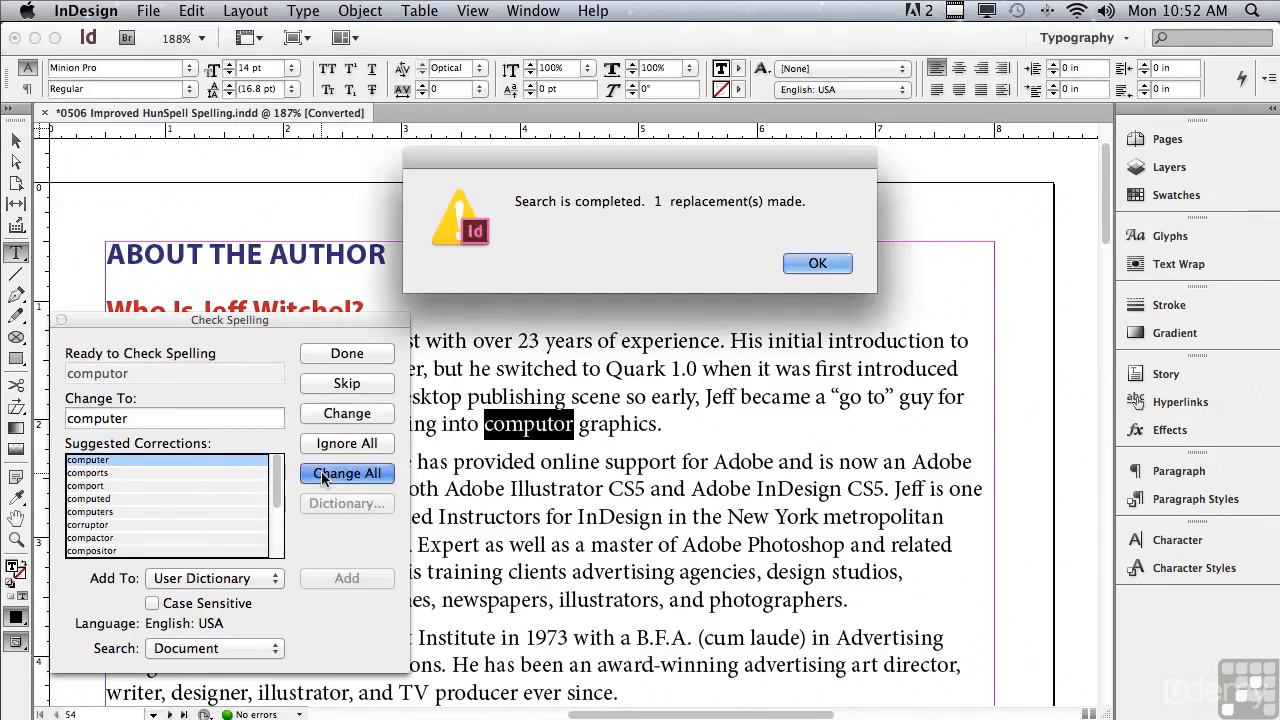
click(818, 264)
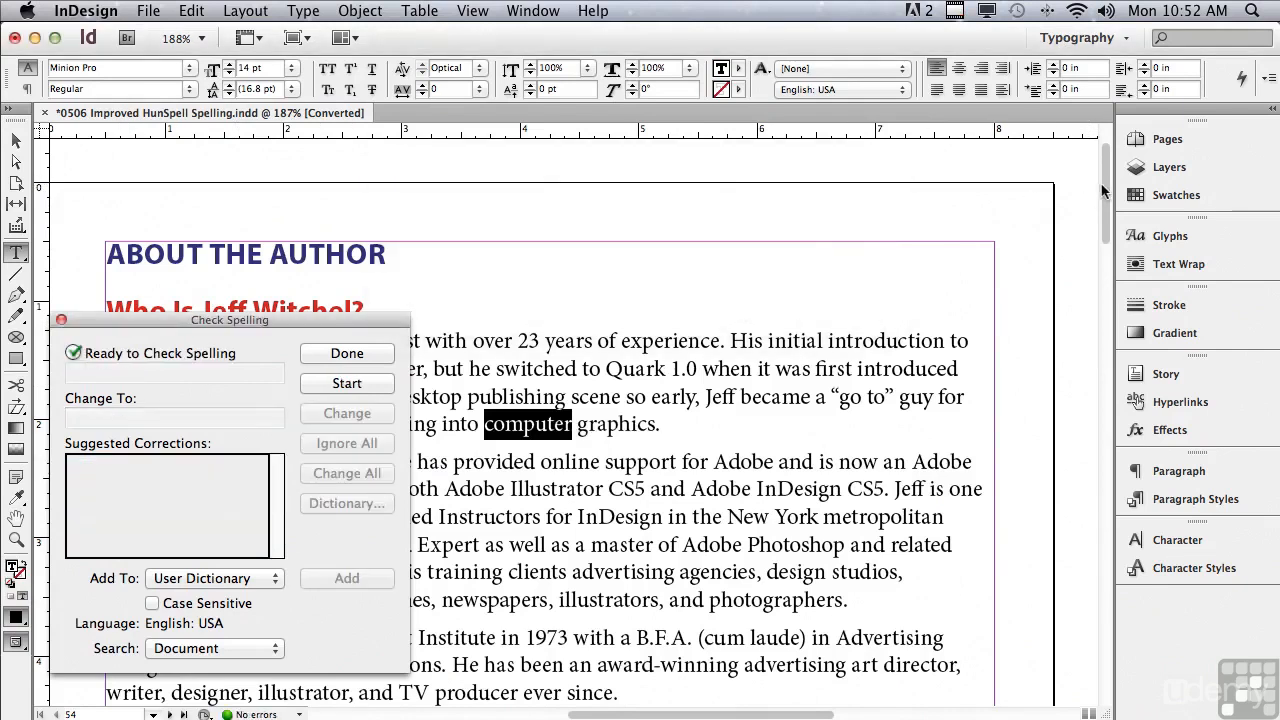
Return to the "More About Spelling" text and move the Check Spelling dialog aside to review the corrected French words.
drag(1106, 188, 1072, 527)
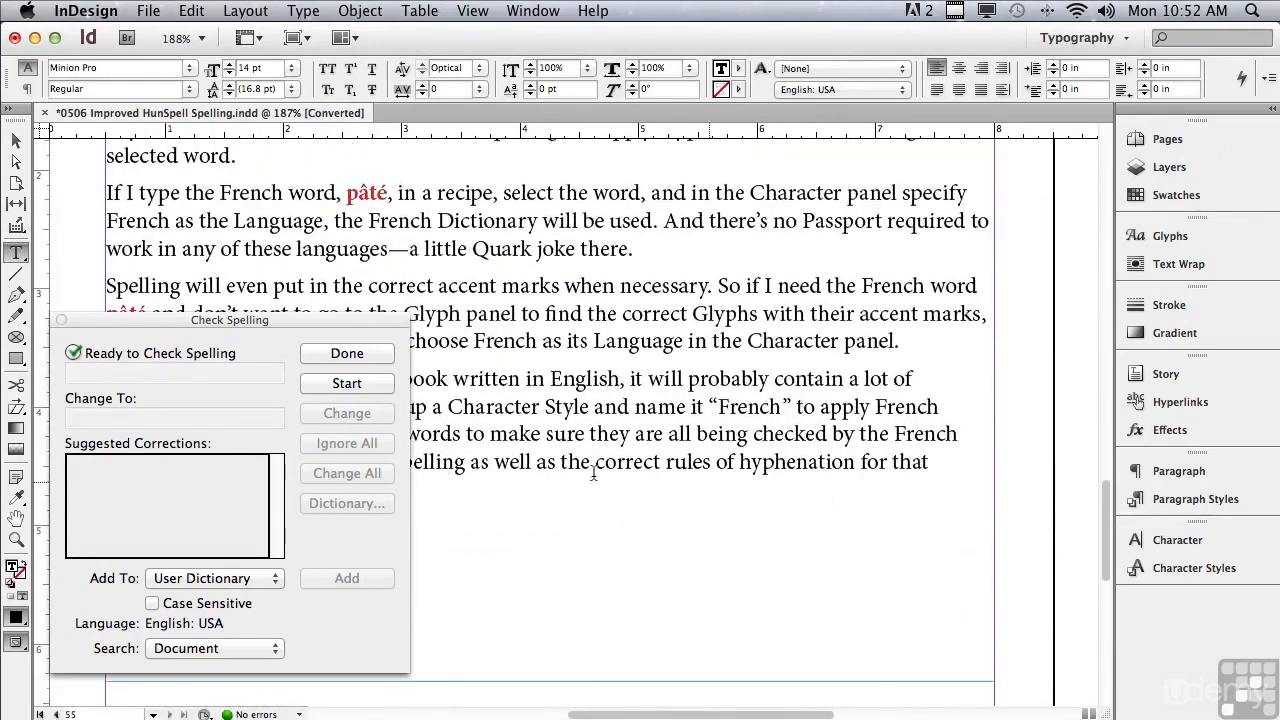
drag(147, 329, 172, 522)
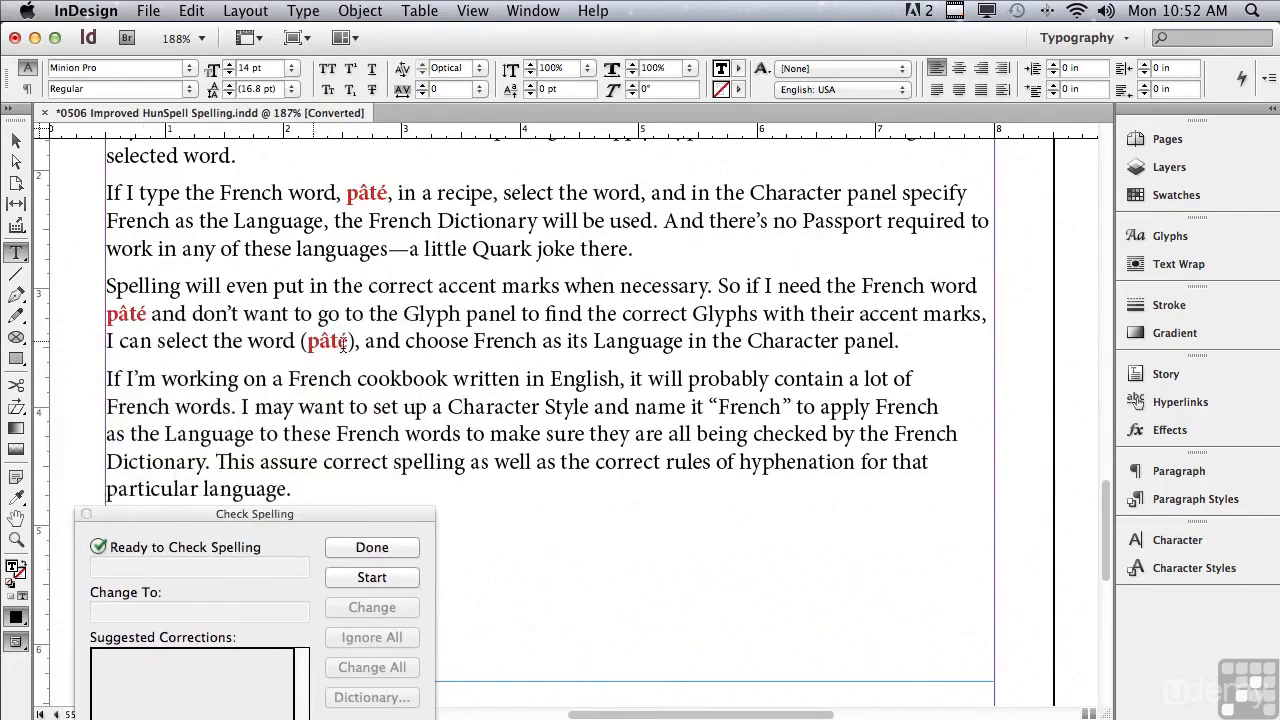